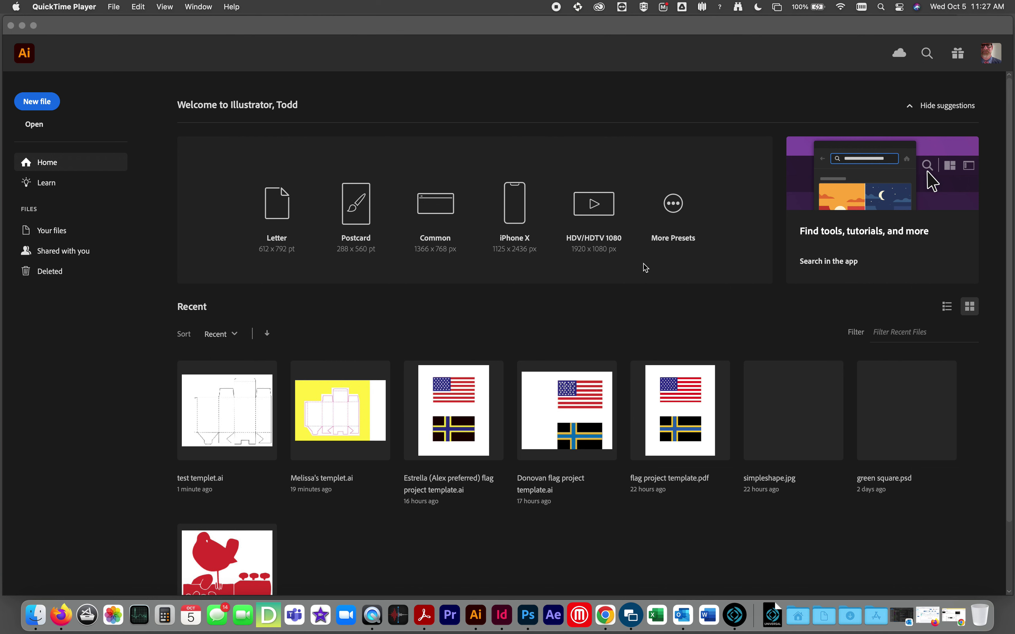
# Open test templet.ai, float the Layers panel, show Layer 2 and hide Layer 1
pyautogui.click(219, 405)
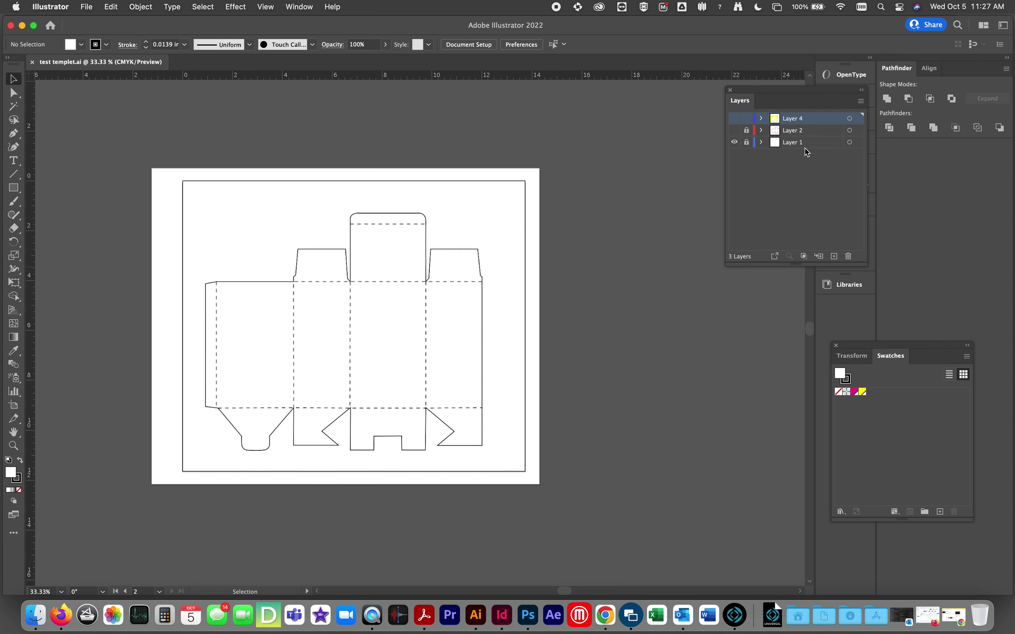
pyautogui.moveTo(808, 90); pyautogui.dragTo(699, 141)
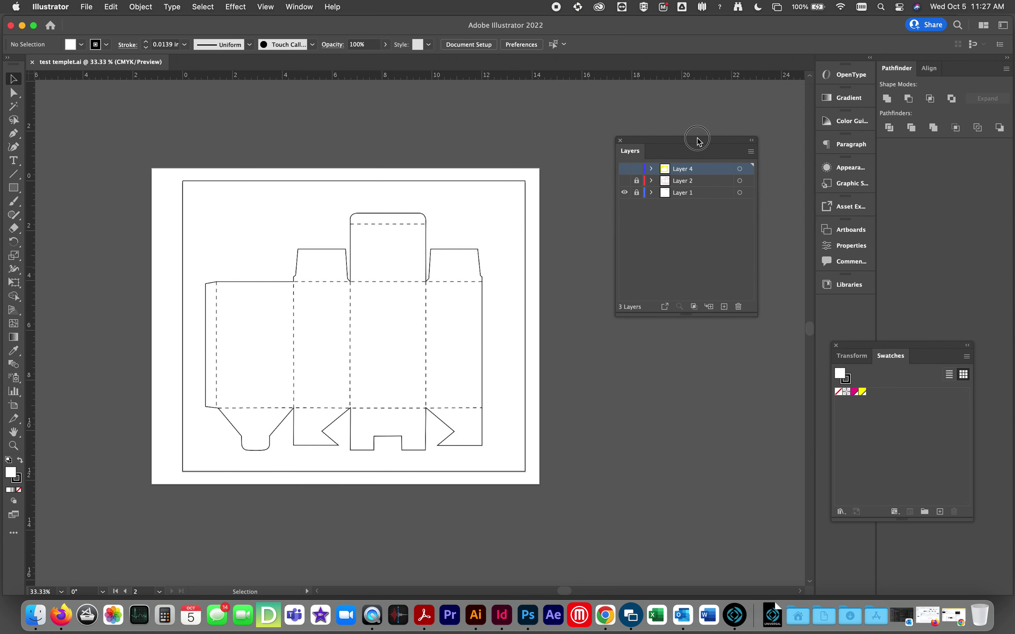
pyautogui.click(624, 181)
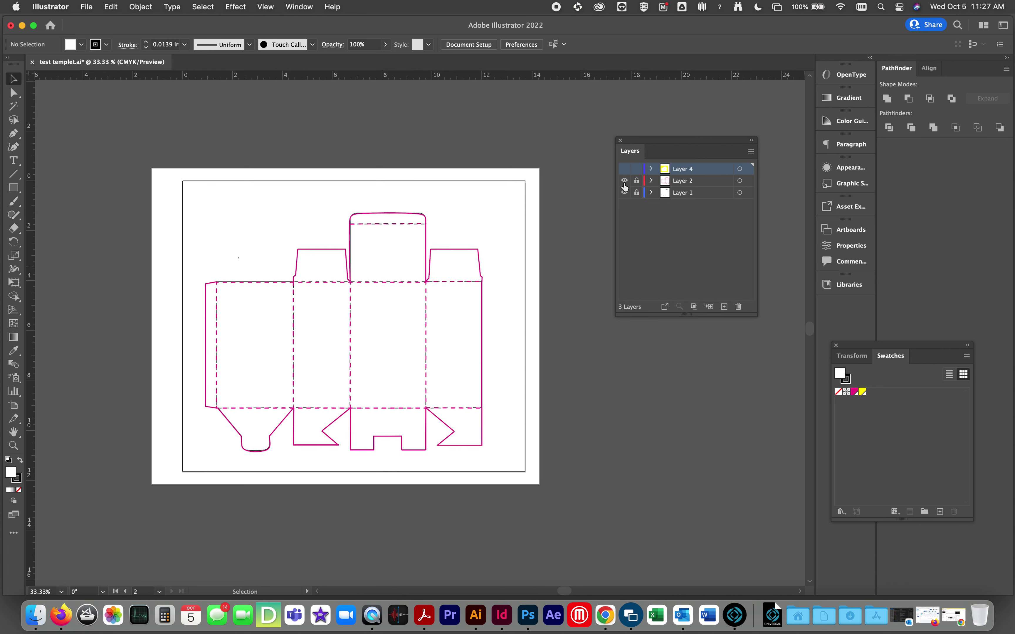
pyautogui.click(625, 193)
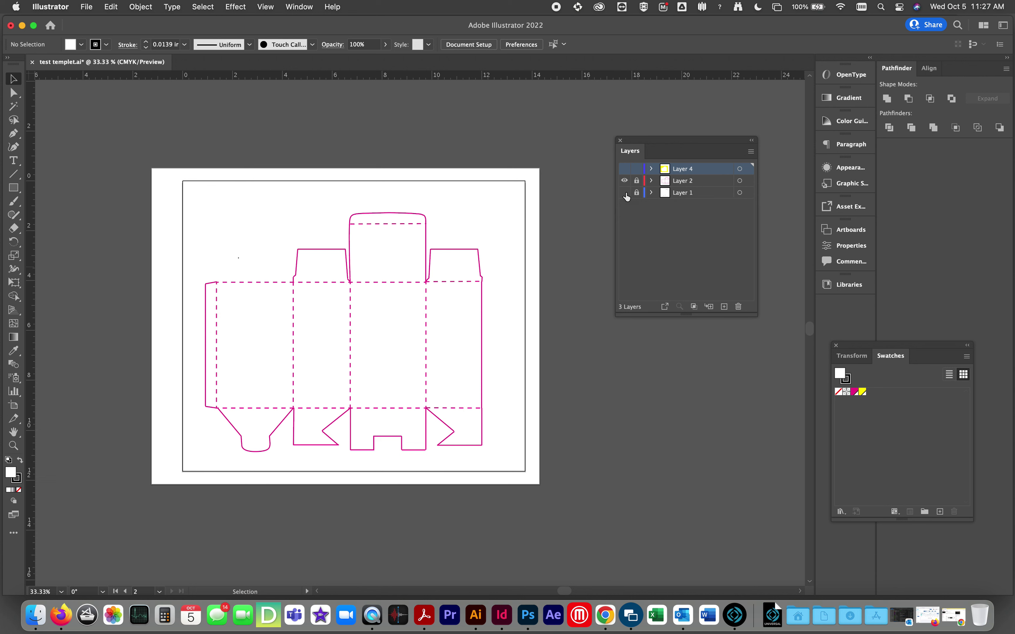
# Check Layer 4's yellow background and Layer 1, leaving only Layer 2's magenta dieline visible
pyautogui.click(624, 171)
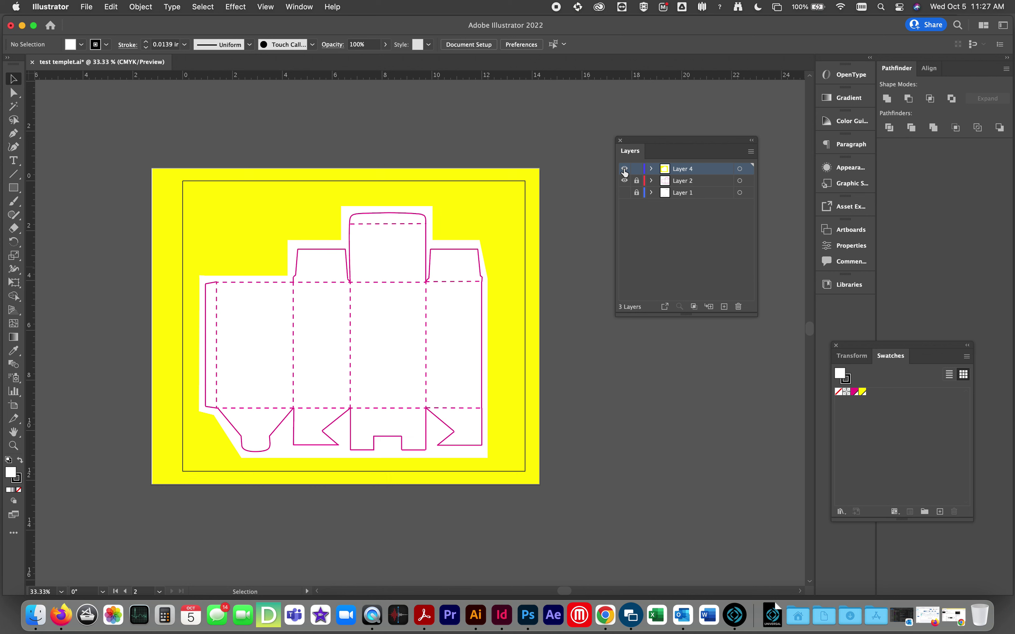
pyautogui.click(624, 169)
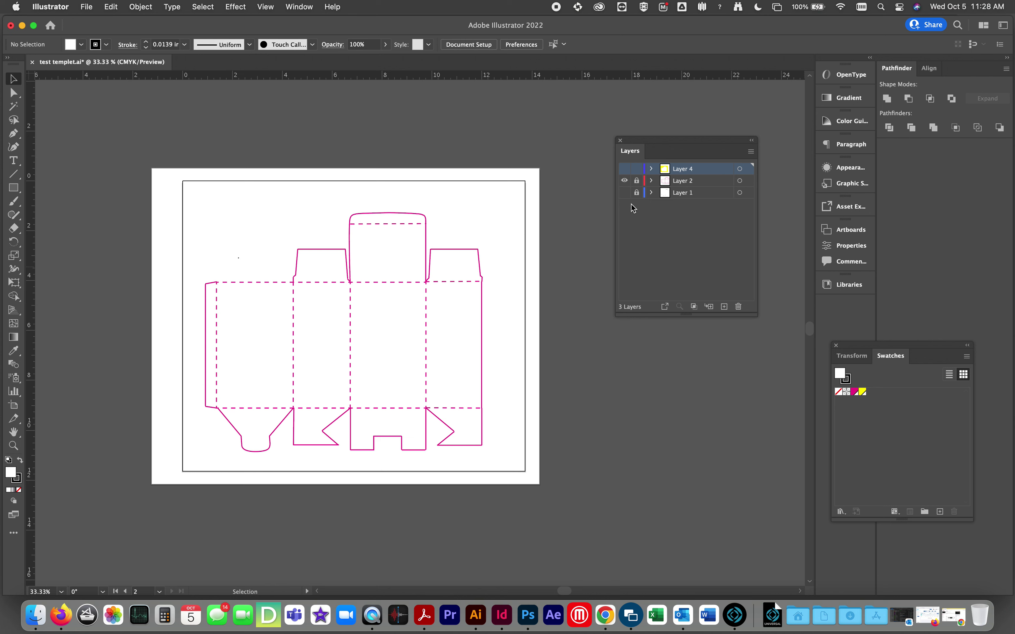
pyautogui.click(624, 193)
pyautogui.click(625, 193)
pyautogui.click(624, 169)
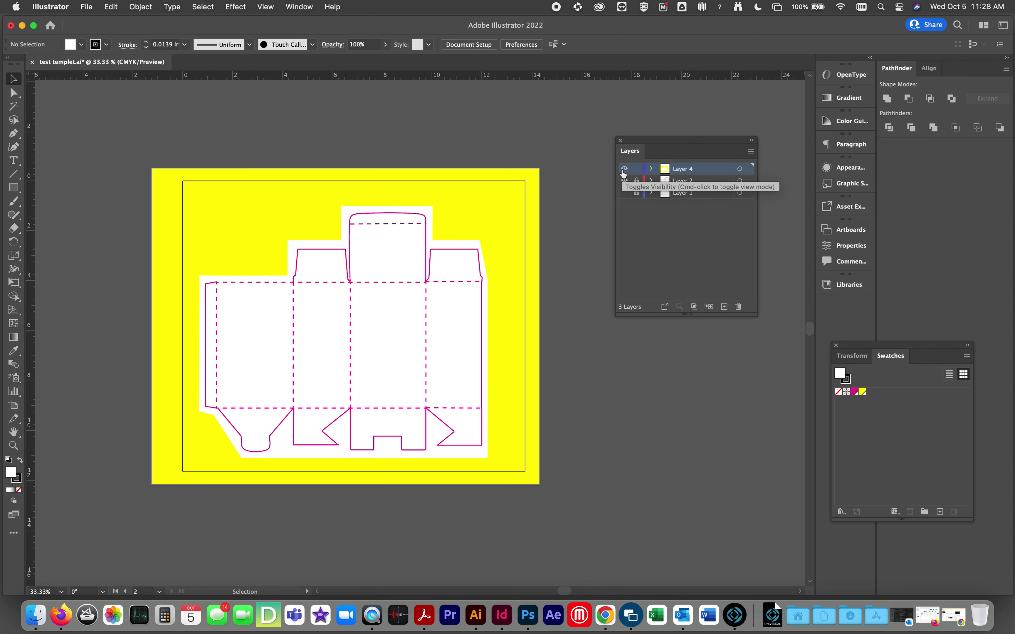
pyautogui.click(625, 170)
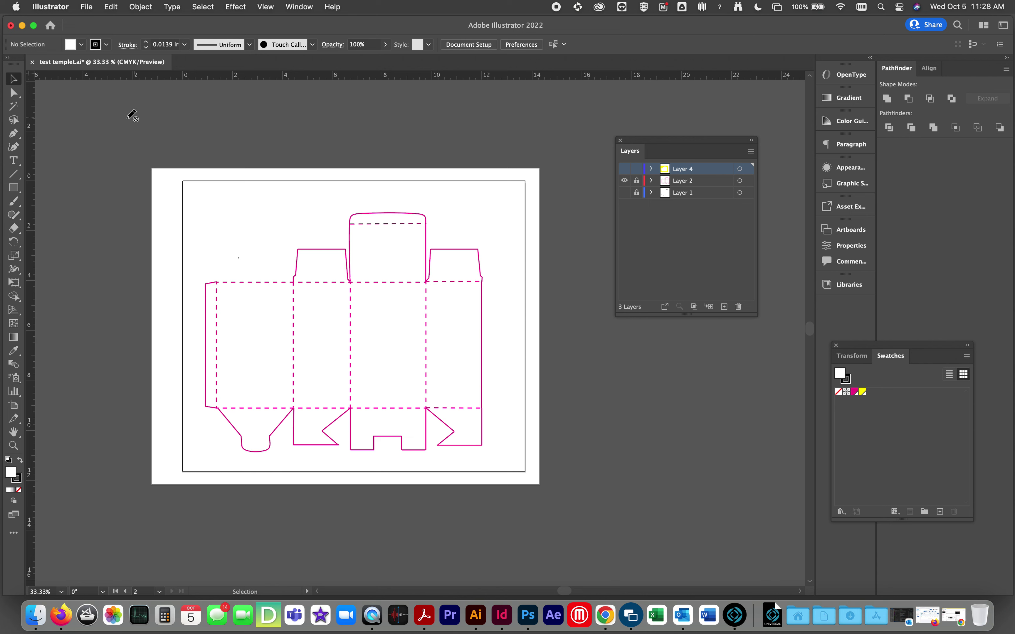
# Save As test templet.pdf in Adobe PDF format using the [Illustrator Default] preset
pyautogui.click(87, 7)
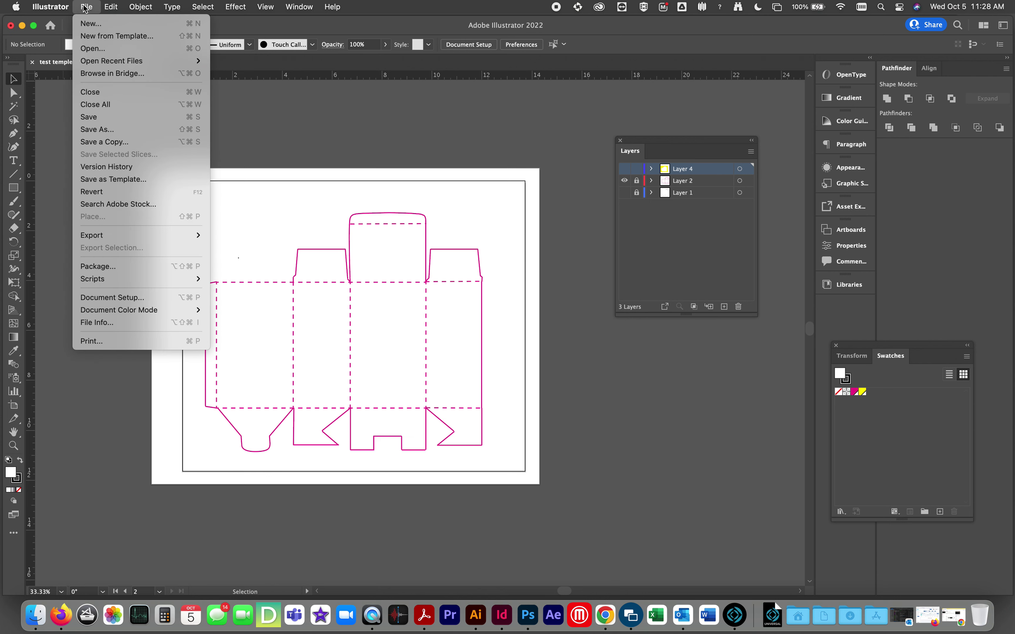
pyautogui.click(111, 131)
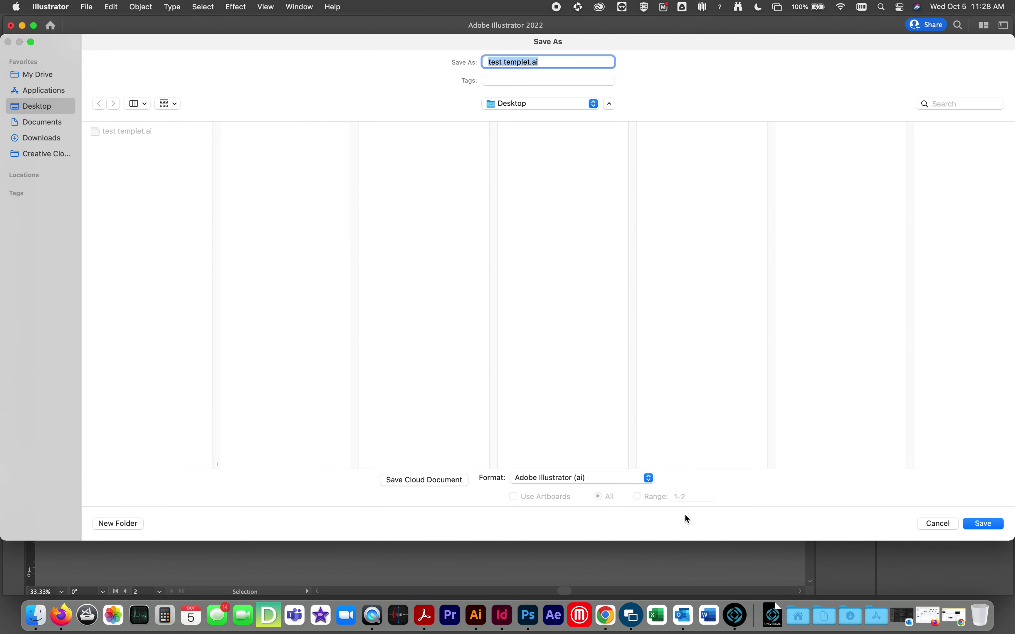
pyautogui.click(602, 479)
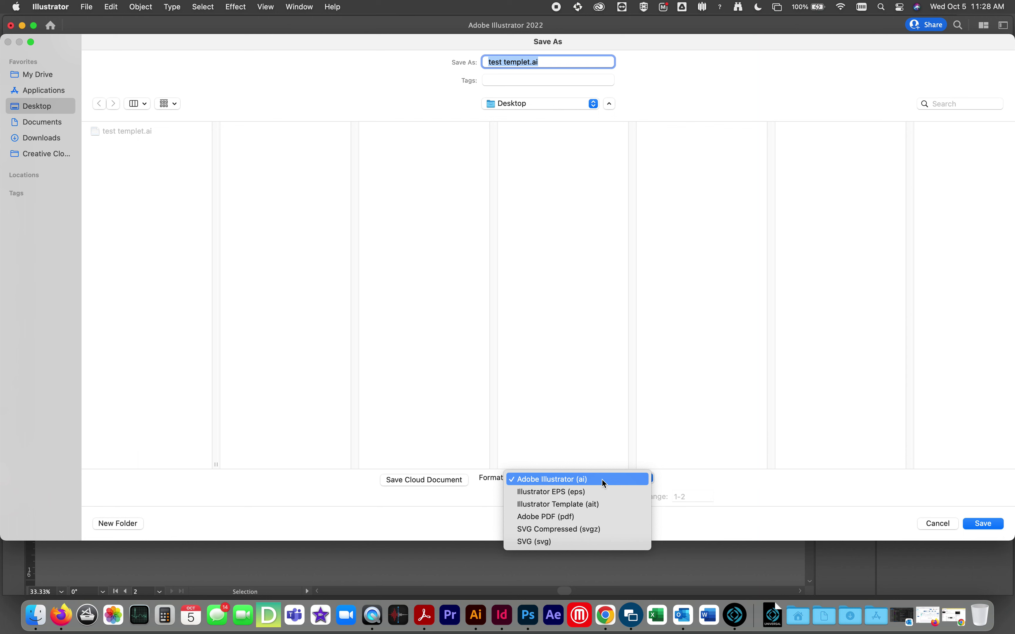
pyautogui.click(604, 520)
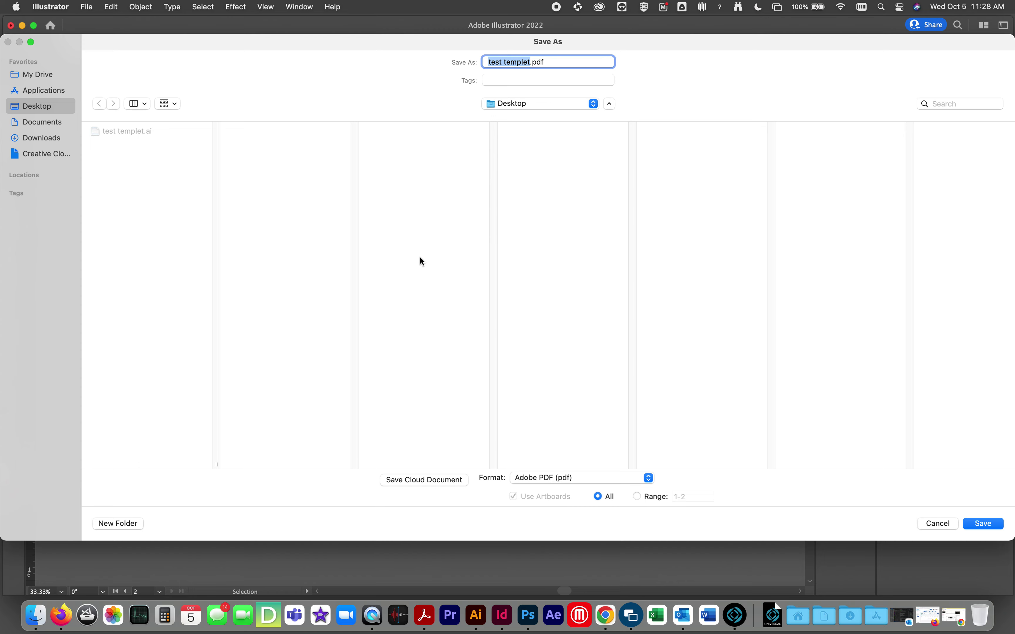
pyautogui.click(984, 524)
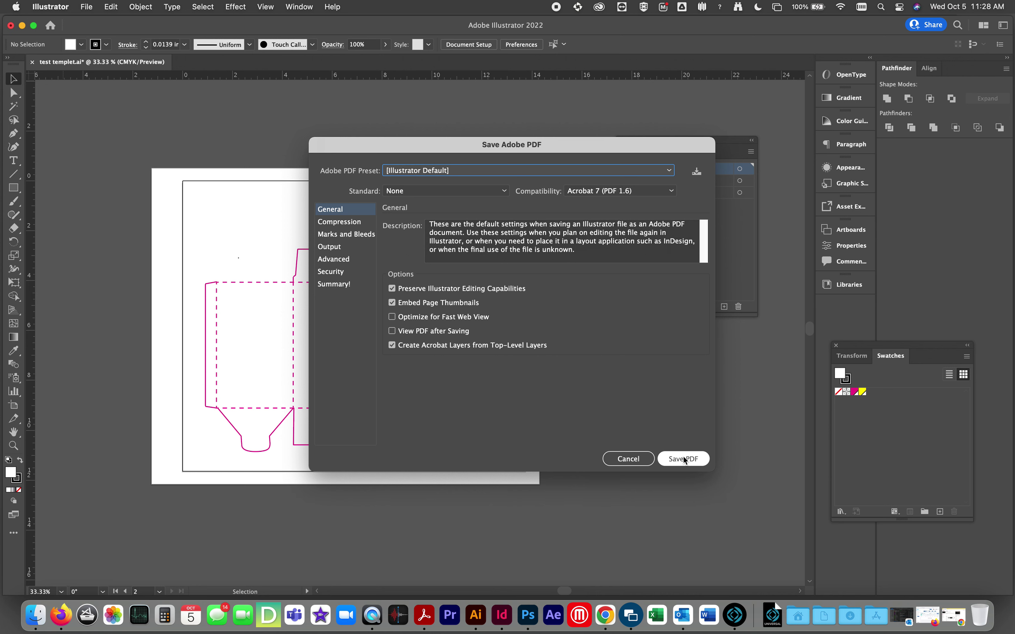
pyautogui.click(692, 461)
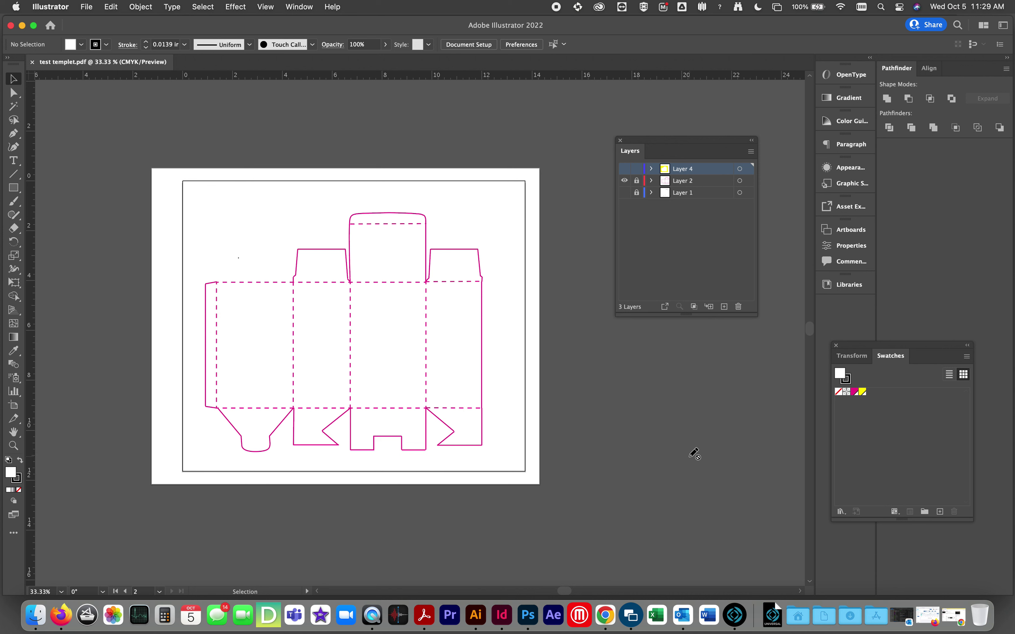
# Show Layer 4, hide Layer 2's dieline, and select the yellow background shape
pyautogui.click(624, 170)
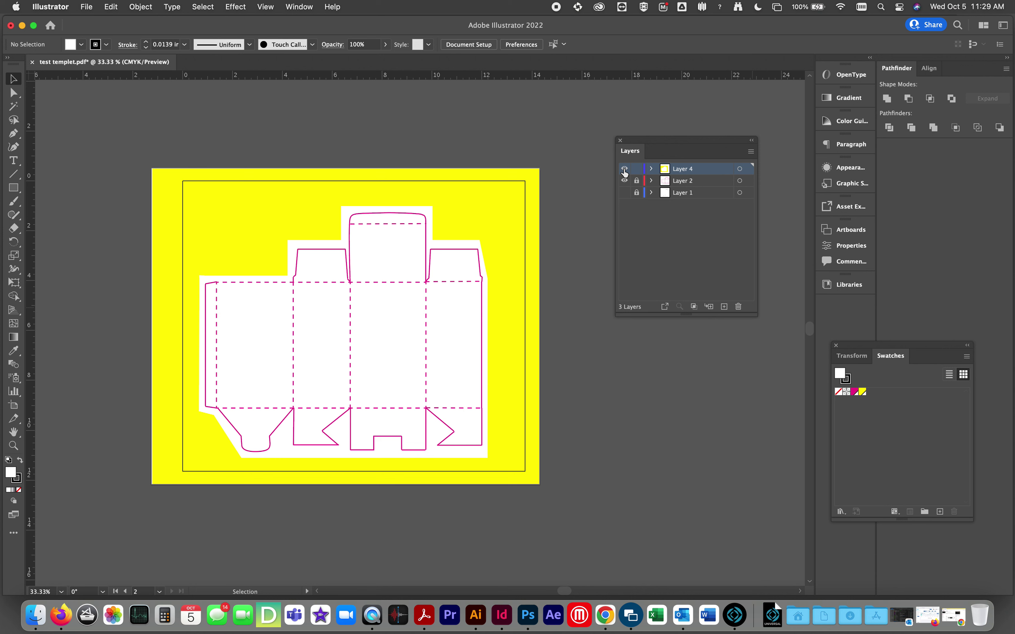
pyautogui.click(625, 181)
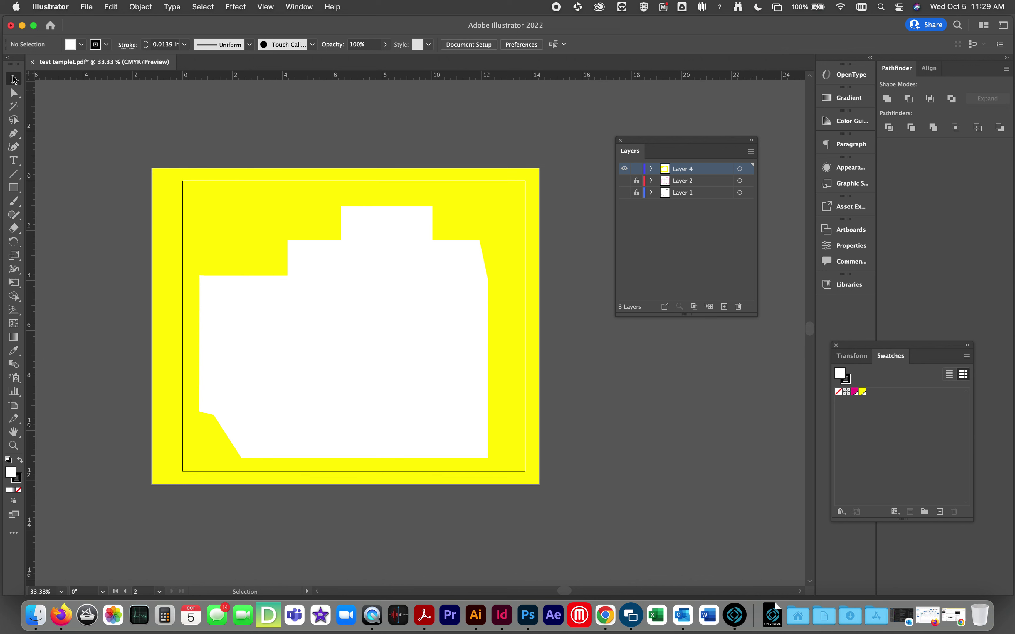
pyautogui.click(197, 203)
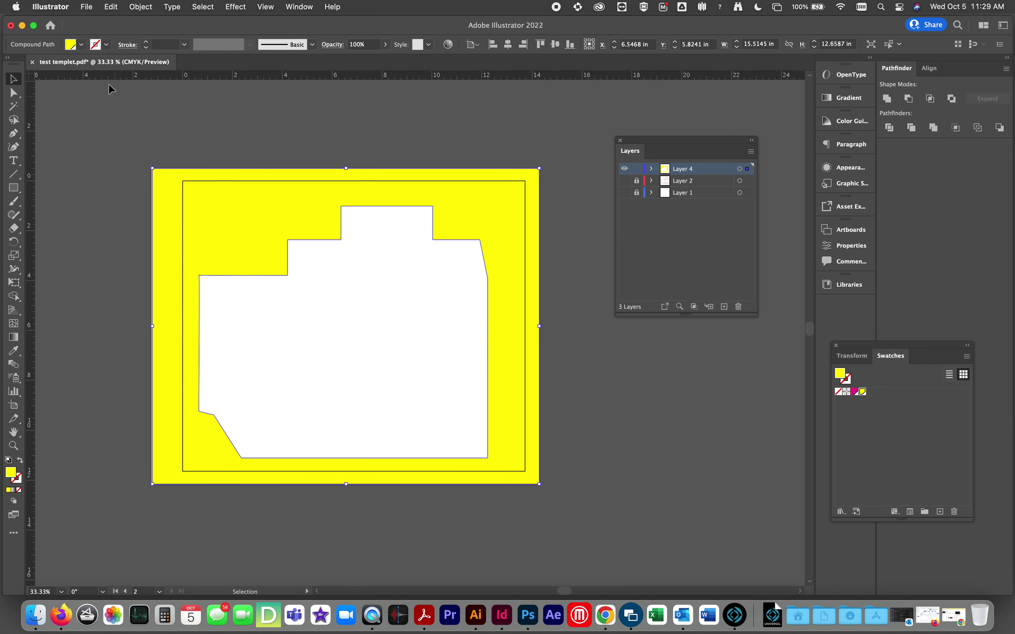
# Create a new white swatch from the Fill dropdown, apply it to the shape, and deselect
pyautogui.click(81, 44)
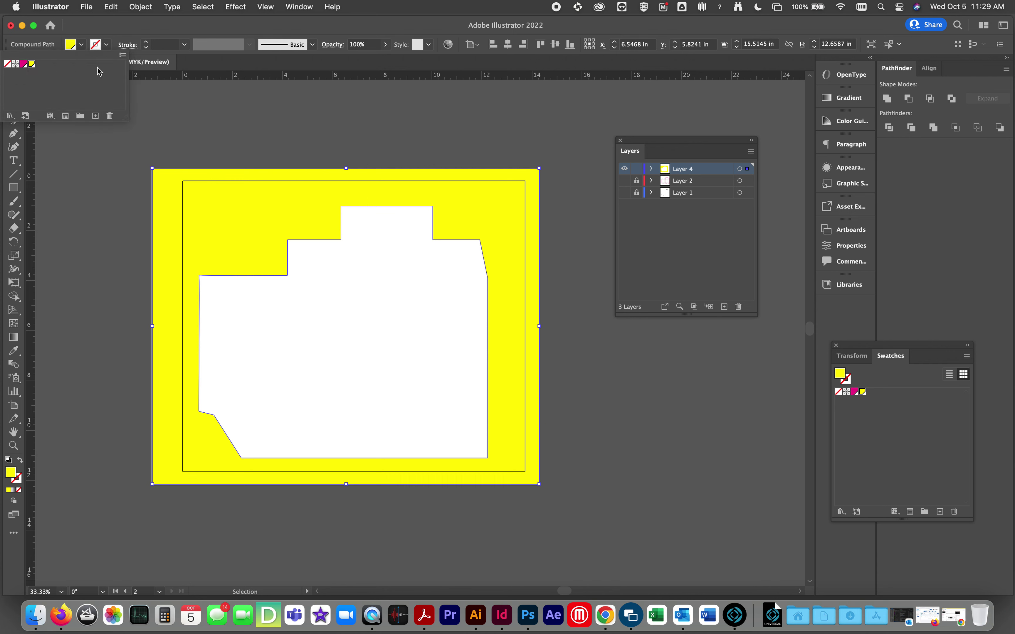
pyautogui.click(123, 55)
pyautogui.click(137, 66)
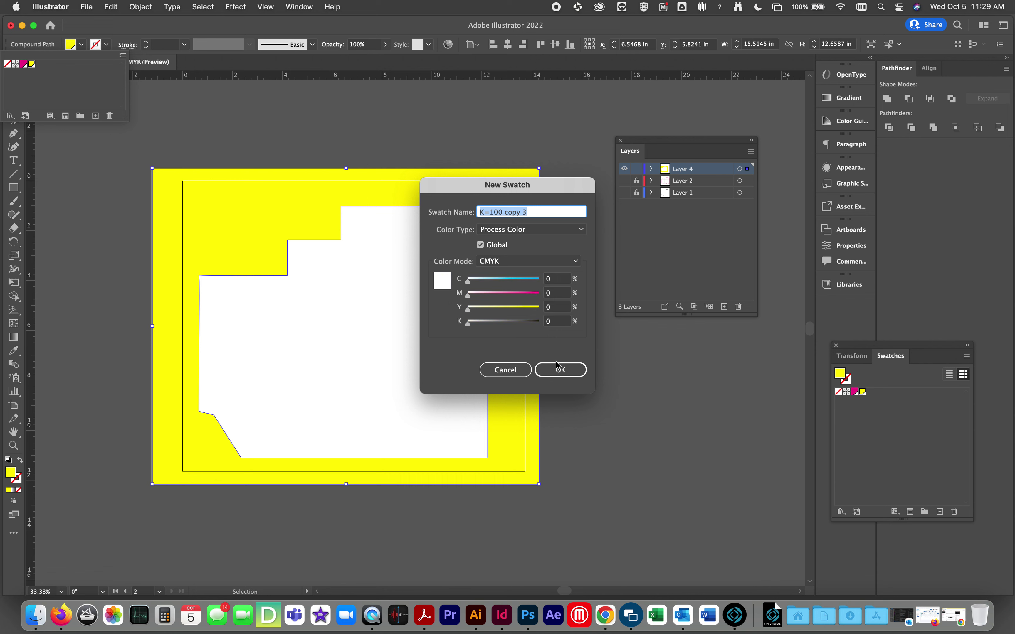
pyautogui.click(560, 370)
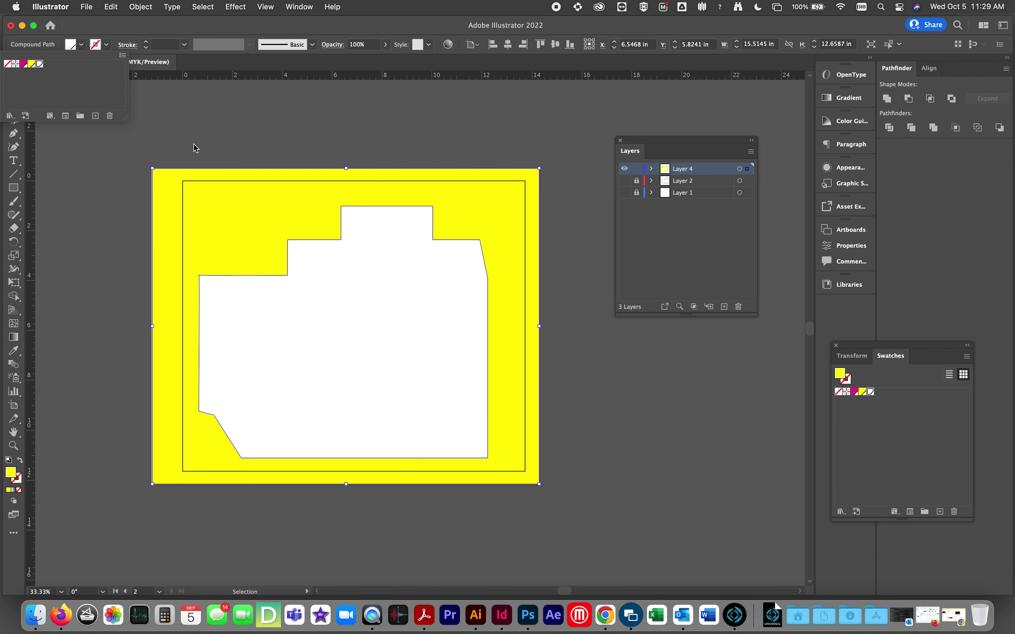
pyautogui.press('Escape')
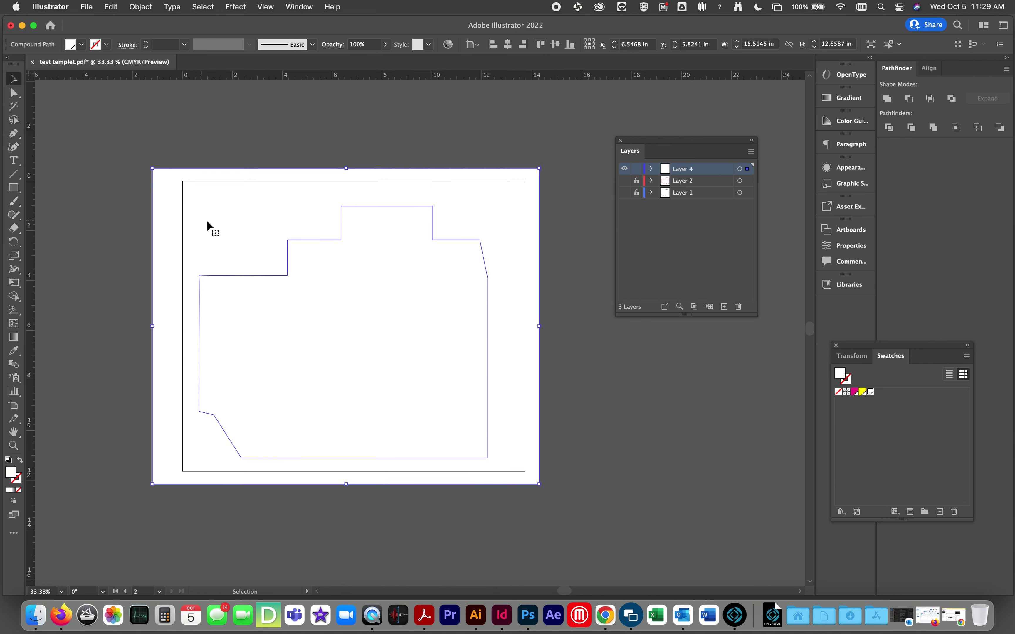
pyautogui.click(182, 141)
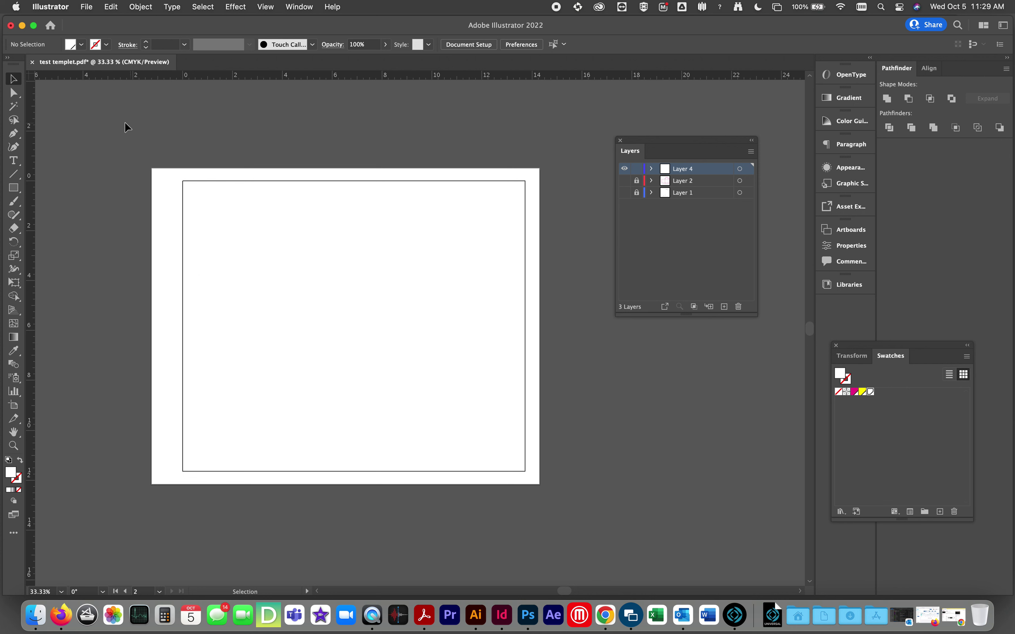
# Select all the artwork, move the Layers panel aside, and deselect the stray small square
pyautogui.press('a')
pyautogui.press('super+a')
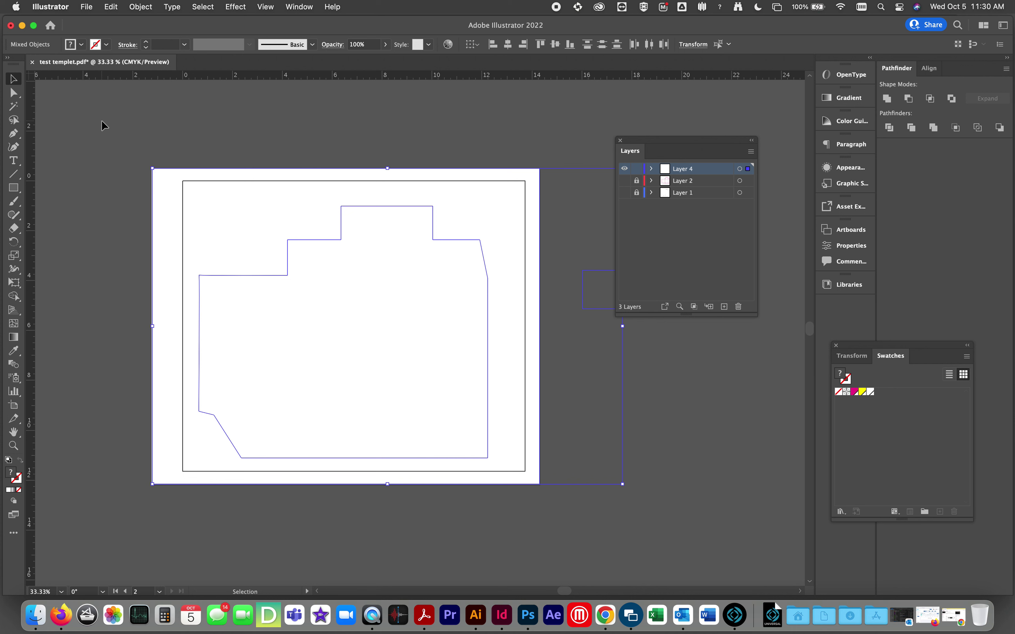
pyautogui.click(654, 142)
pyautogui.moveTo(655, 142); pyautogui.dragTo(702, 130)
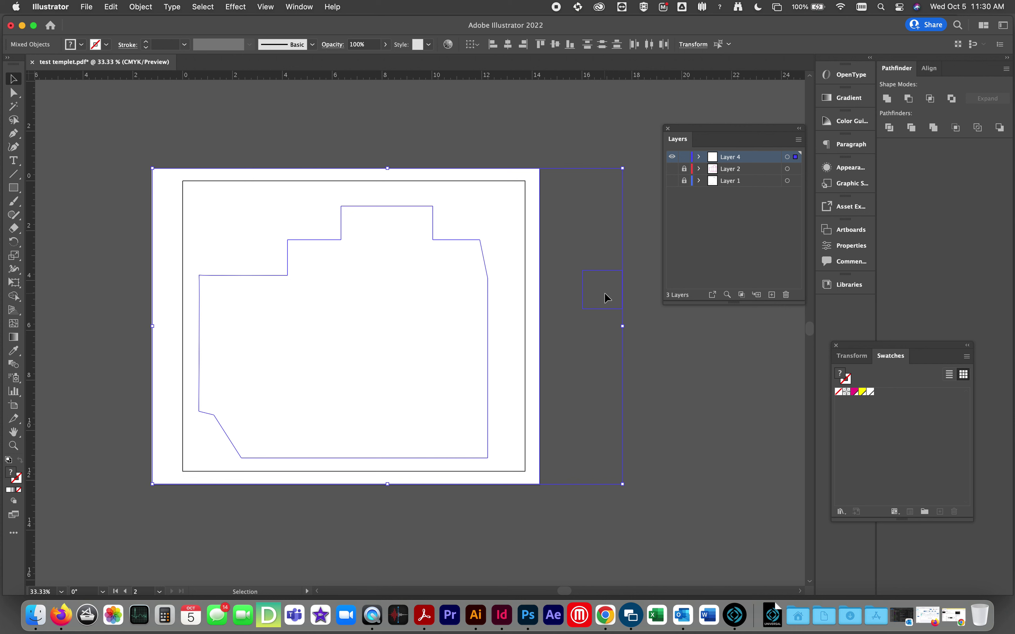
pyautogui.click(641, 295)
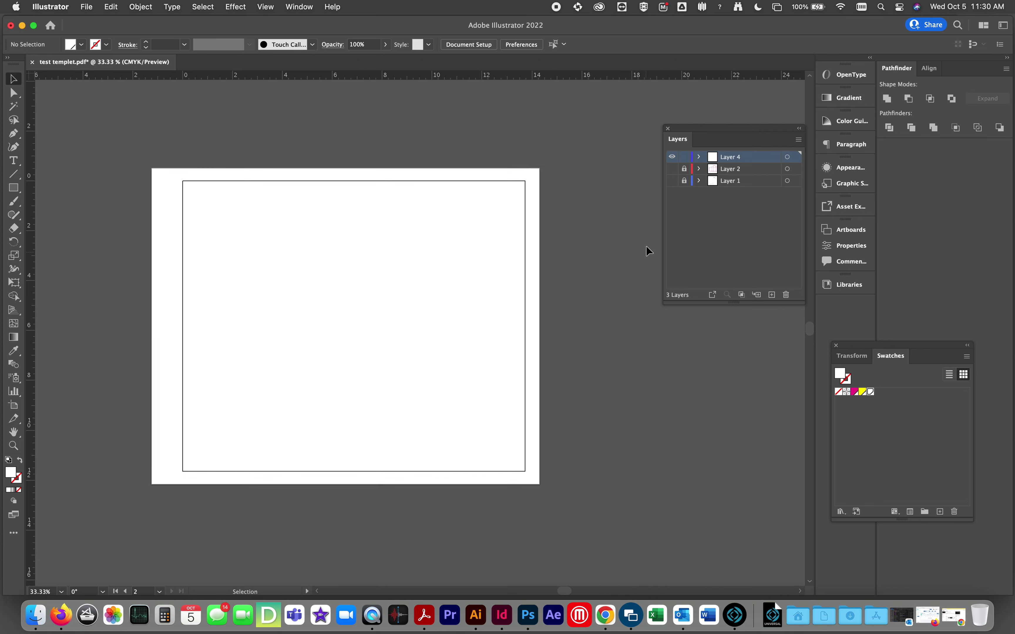
pyautogui.moveTo(569, 353); pyautogui.dragTo(562, 354)
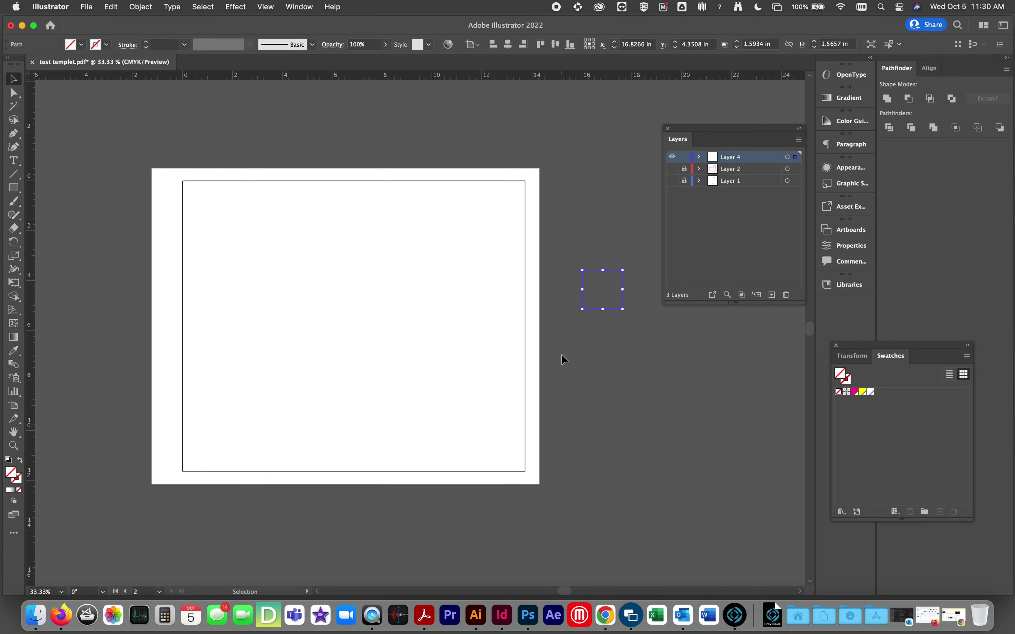
pyautogui.click(561, 355)
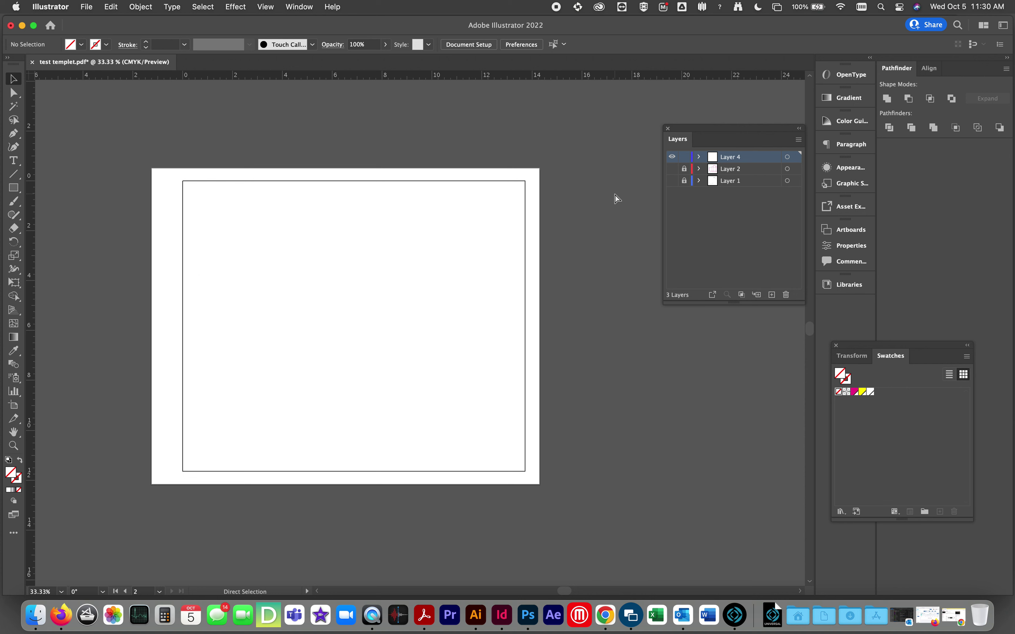
# Select all the artwork and fill it with white
pyautogui.press('super+a')
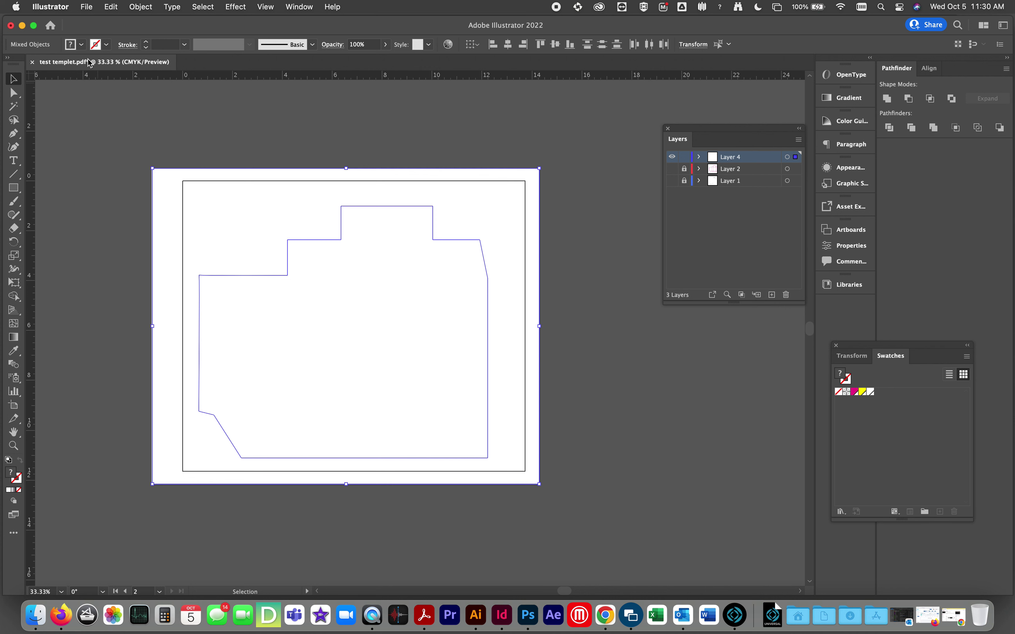
pyautogui.click(81, 45)
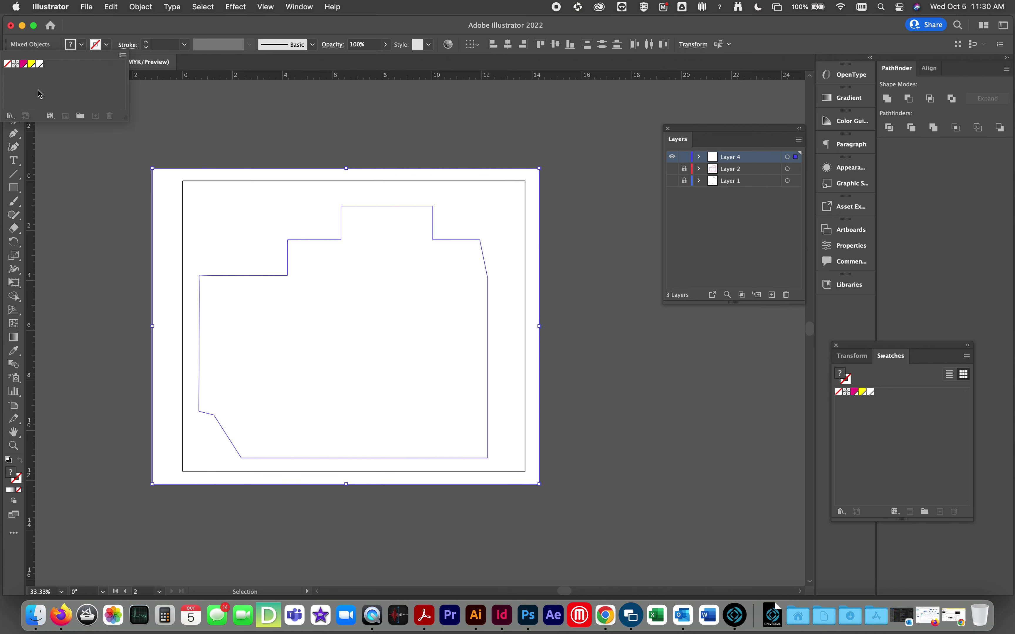
pyautogui.click(40, 64)
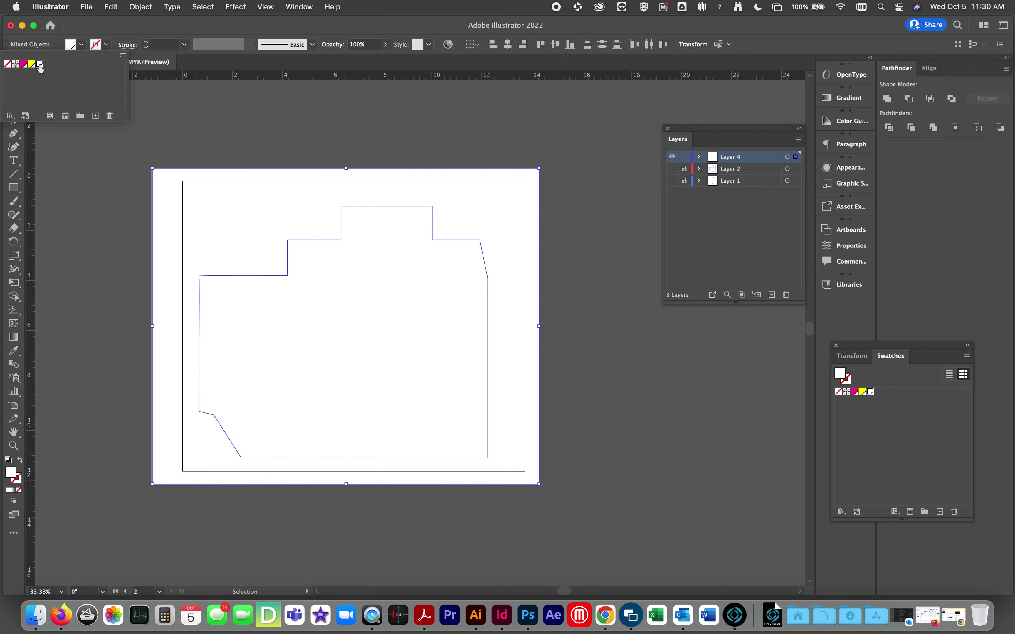
pyautogui.click(193, 129)
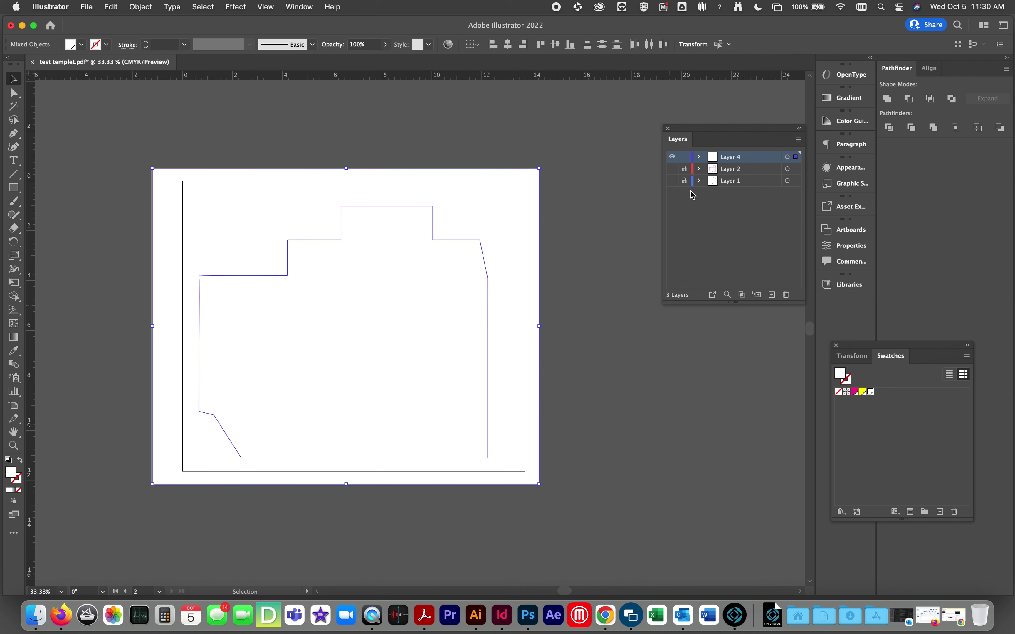
# Compare the Layer 1 and Layer 2 dielines against the mask, then hide them and deselect
pyautogui.click(672, 181)
pyautogui.click(672, 182)
pyautogui.click(672, 169)
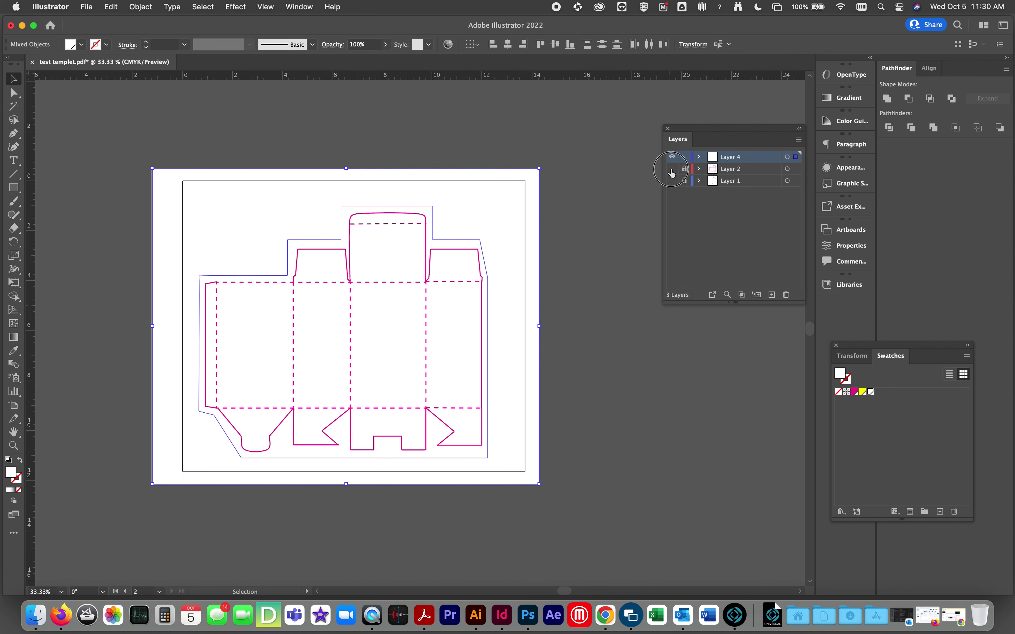
pyautogui.click(671, 170)
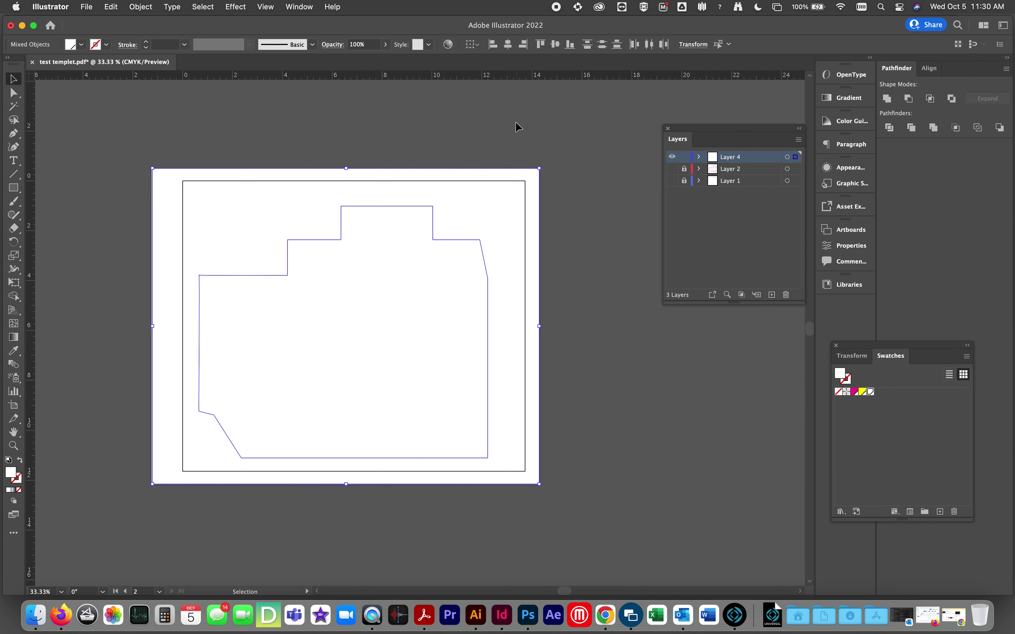
pyautogui.click(550, 134)
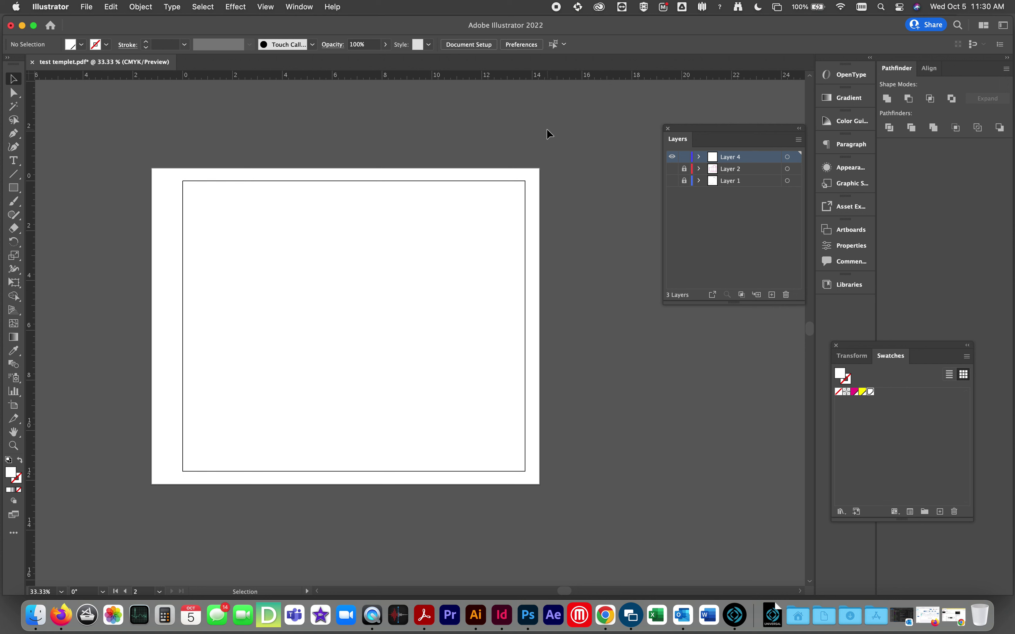
pyautogui.click(753, 170)
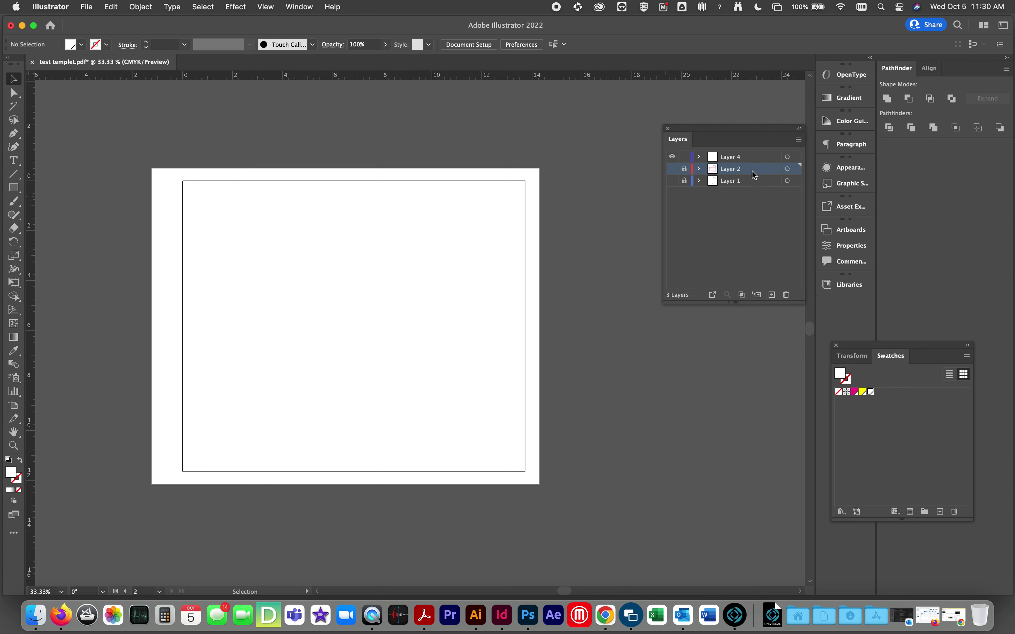
pyautogui.click(772, 295)
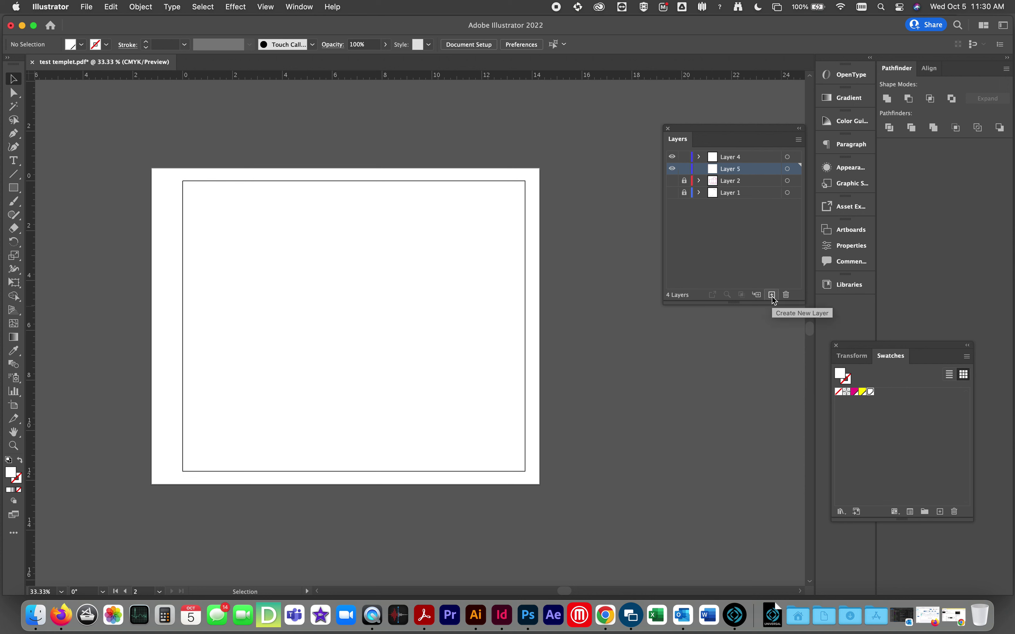
pyautogui.click(13, 188)
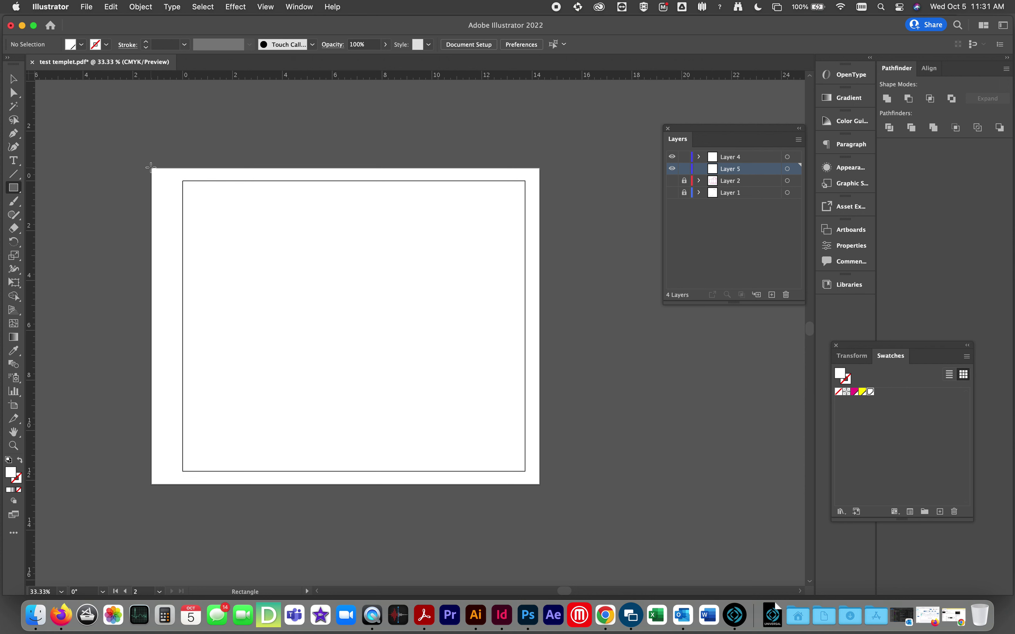
pyautogui.moveTo(150, 168); pyautogui.dragTo(539, 485)
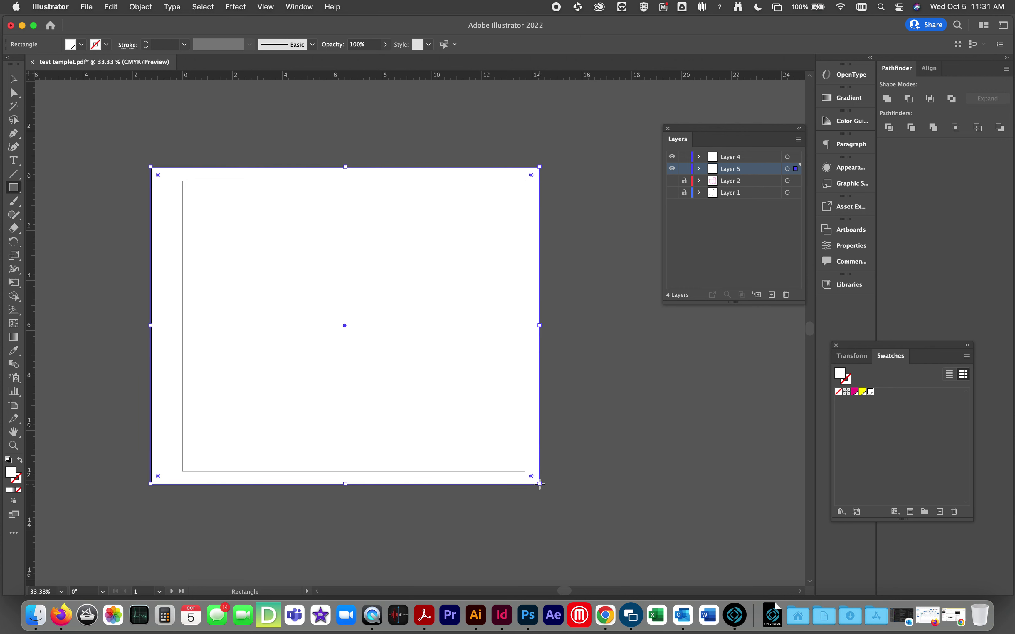
pyautogui.click(81, 44)
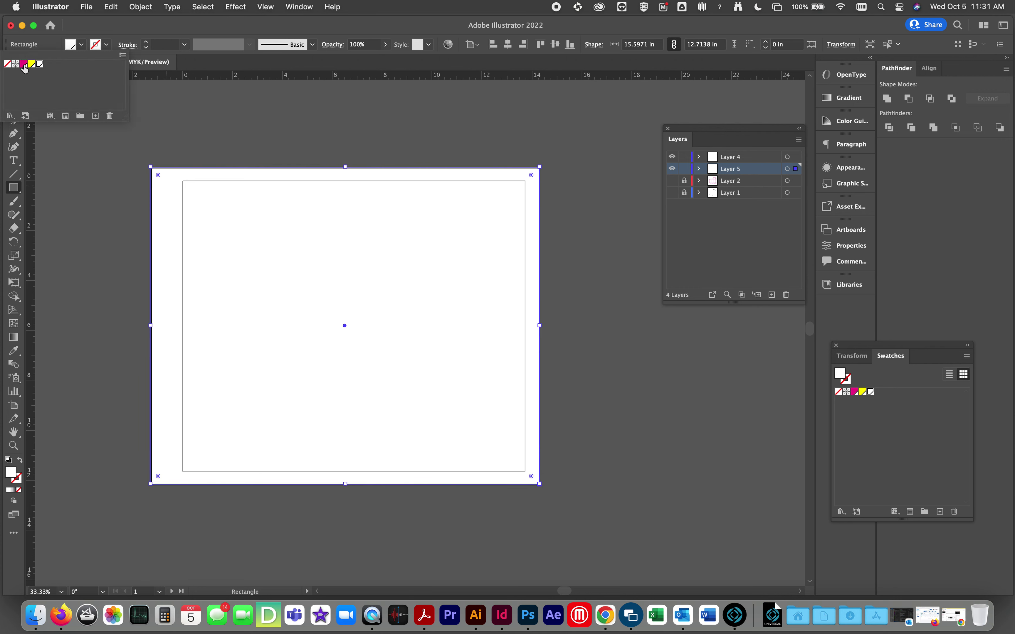
pyautogui.click(24, 64)
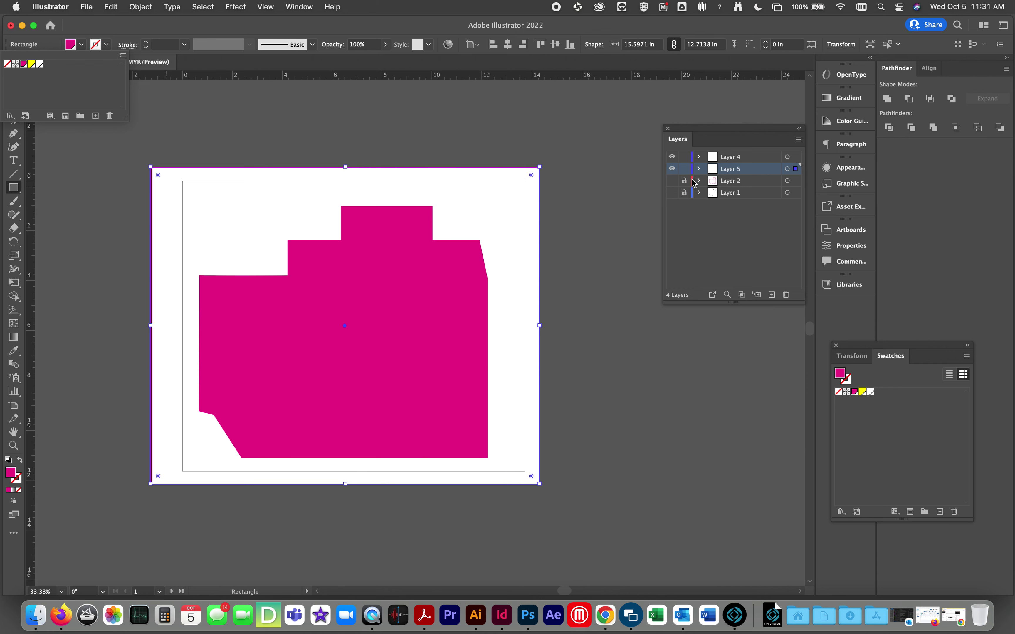
pyautogui.click(674, 173)
pyautogui.click(673, 169)
pyautogui.click(673, 169)
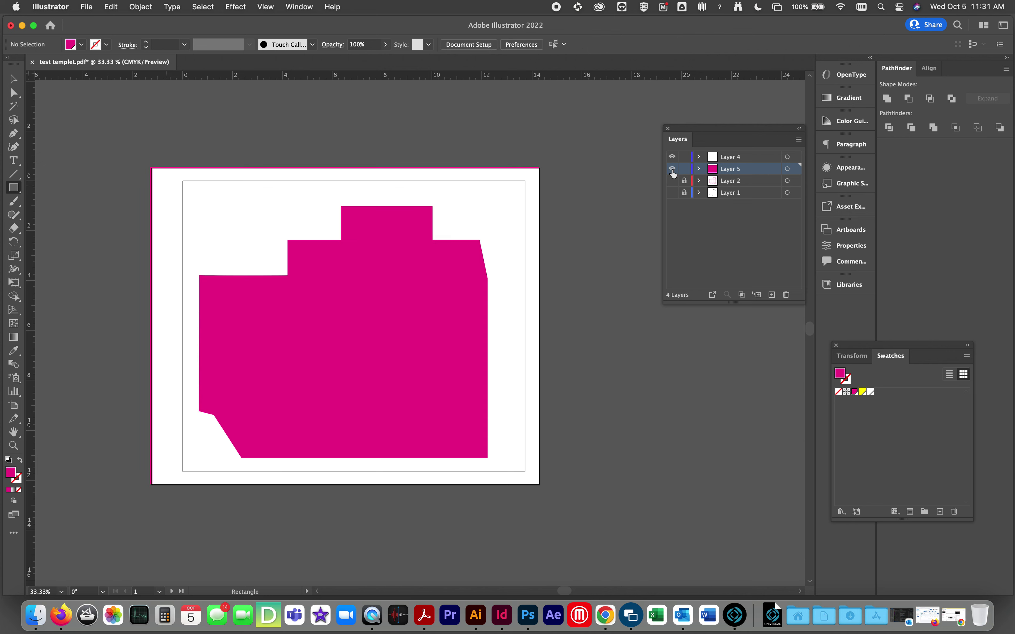
pyautogui.click(673, 170)
pyautogui.click(673, 170)
pyautogui.click(672, 158)
pyautogui.click(672, 158)
pyautogui.click(672, 158)
pyautogui.click(673, 157)
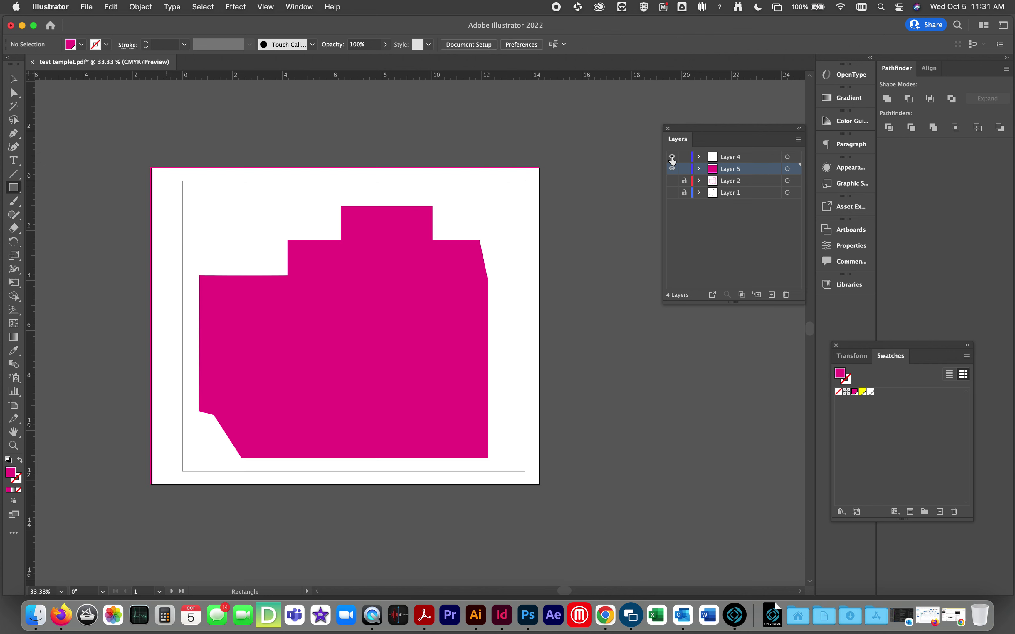
pyautogui.click(787, 295)
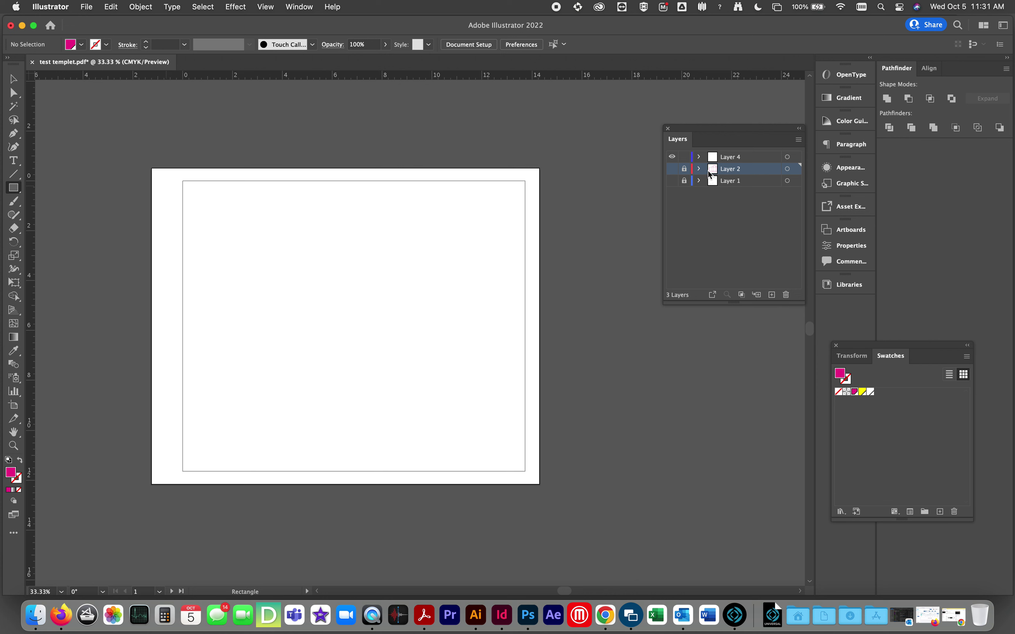
# Check the white mask layer's visibility and make Layer 4 the active layer
pyautogui.click(672, 157)
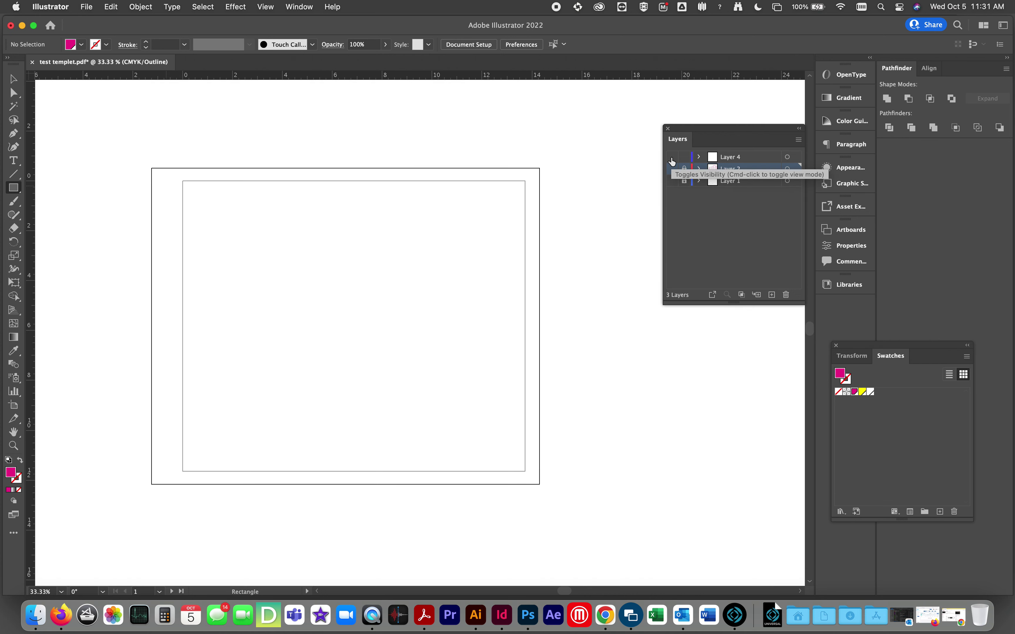
pyautogui.click(672, 157)
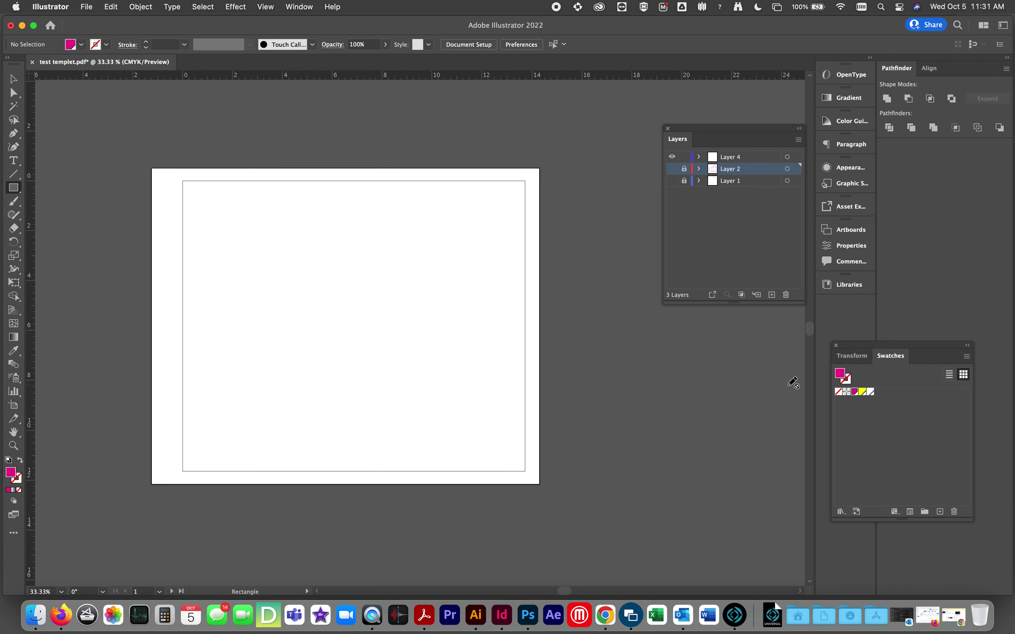
pyautogui.click(746, 158)
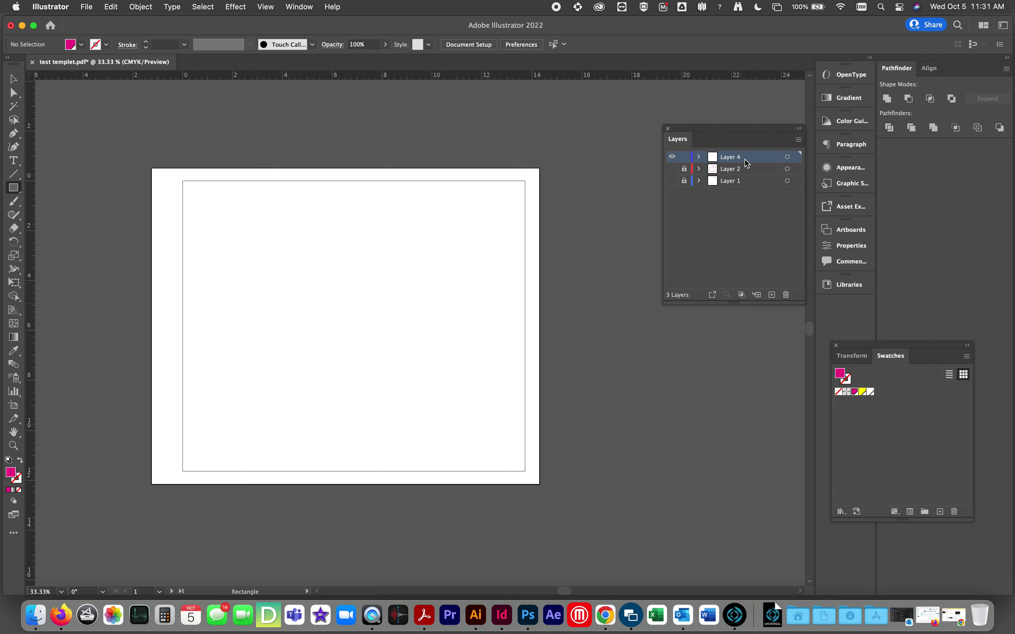
# Save the artwork as reverse mask.ai in Adobe Illustrator (ai) format, accepting the save options
pyautogui.click(87, 7)
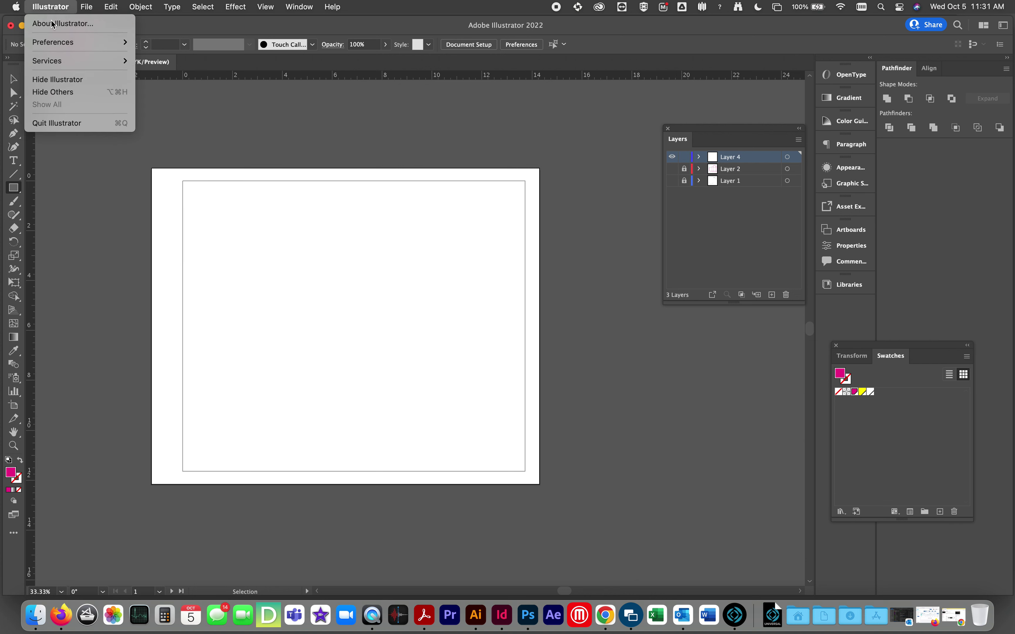
pyautogui.click(93, 129)
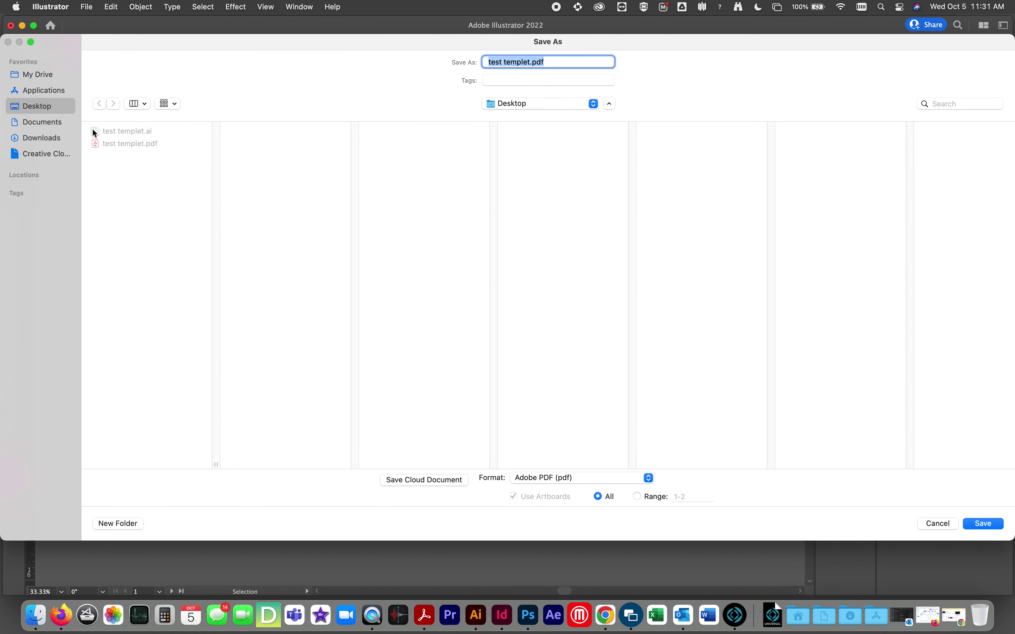
pyautogui.click(520, 63)
pyautogui.moveTo(531, 63); pyautogui.dragTo(450, 61)
pyautogui.write('reverse mask')
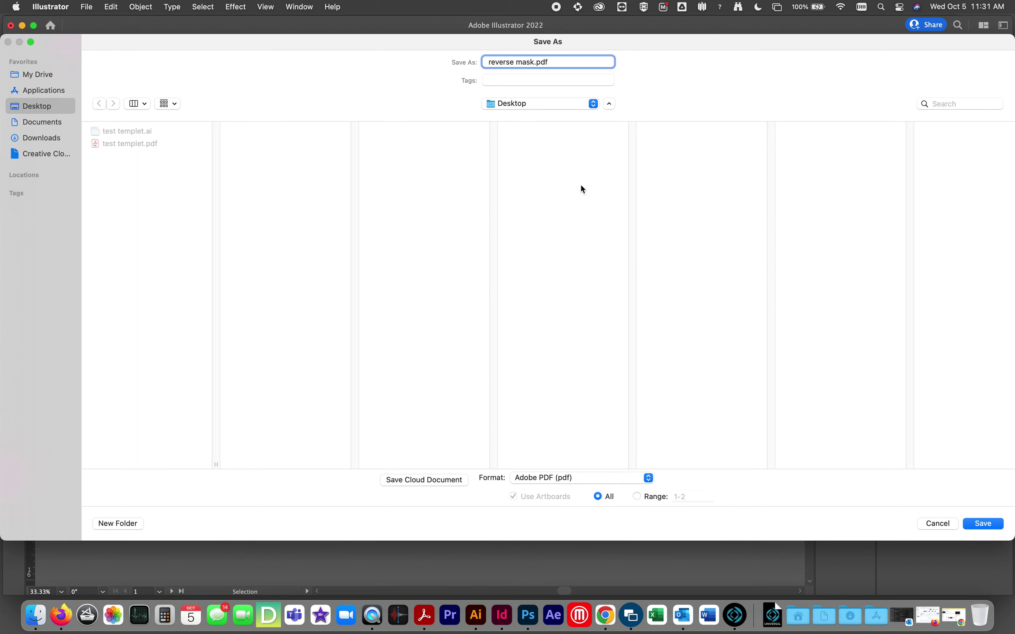
pyautogui.click(646, 480)
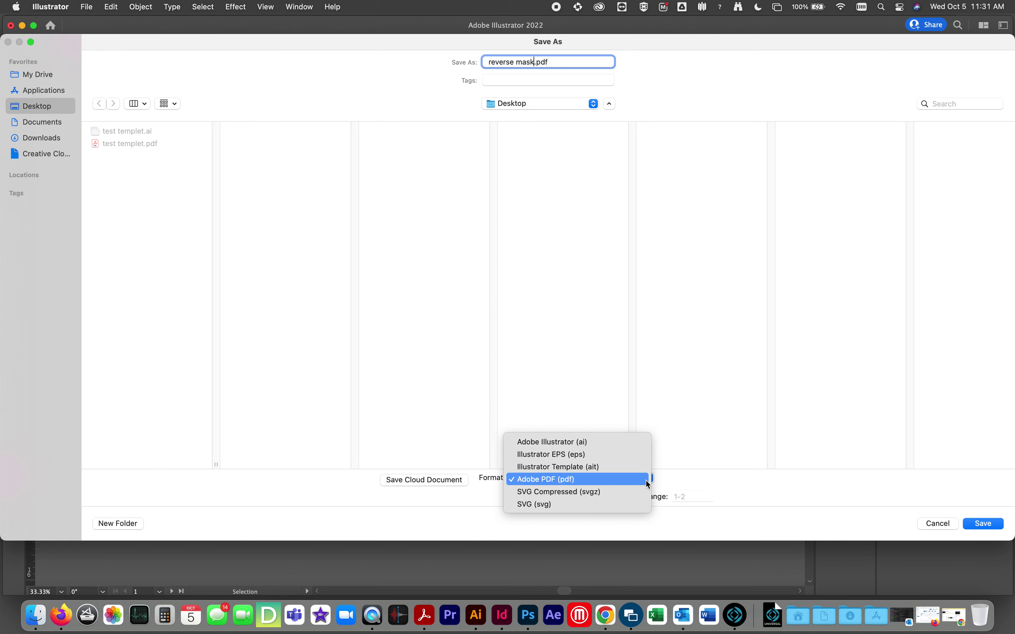
pyautogui.click(607, 443)
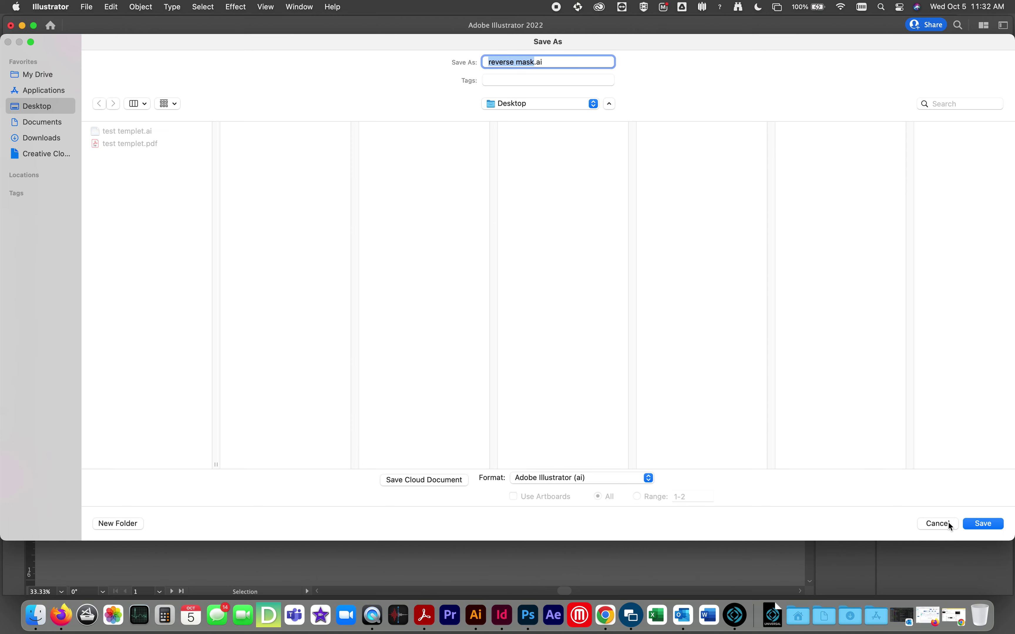
pyautogui.click(970, 526)
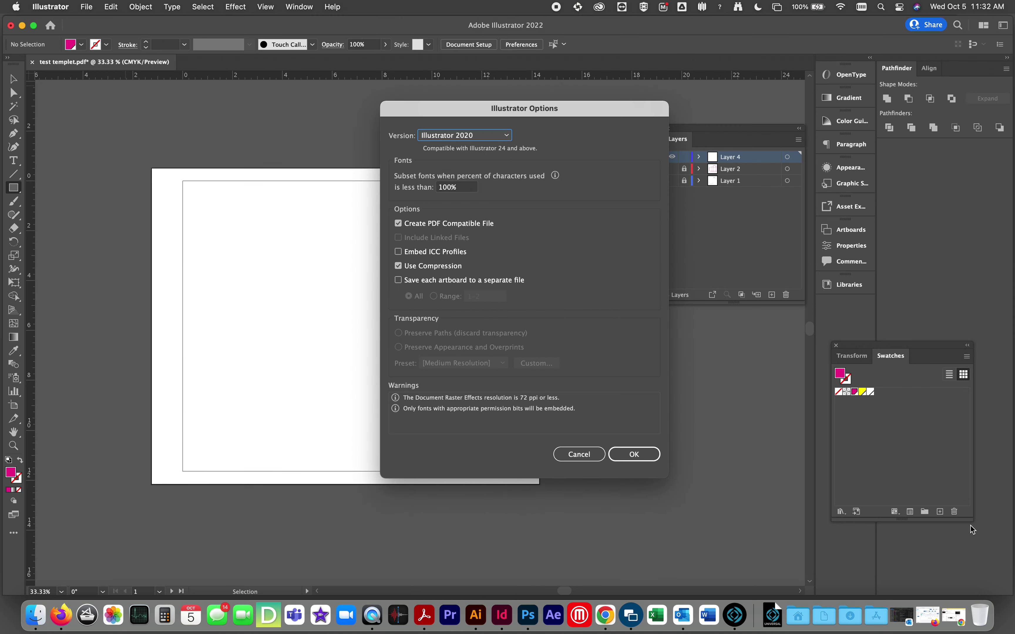
pyautogui.click(626, 458)
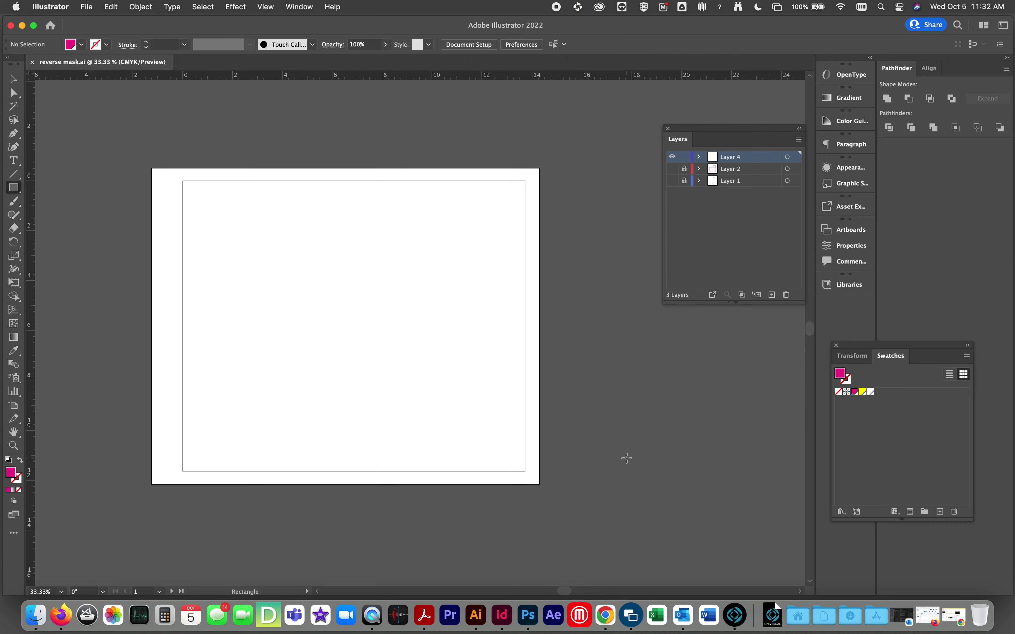
# In InDesign, create a new document in inches at 18 x 12 in with 0 bleed
pyautogui.click(503, 616)
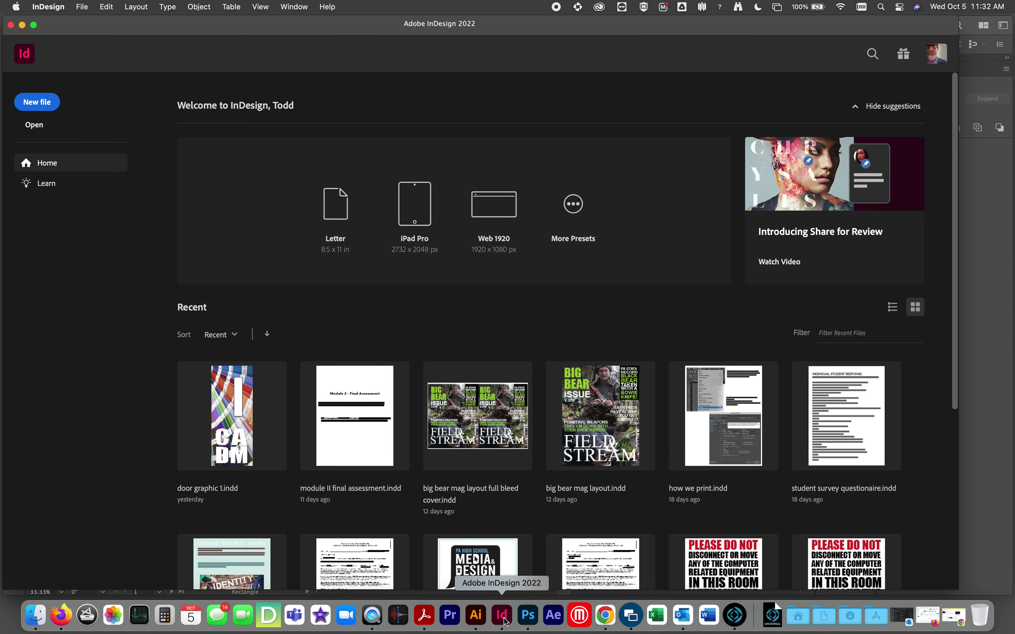
pyautogui.click(81, 6)
pyautogui.moveTo(188, 24)
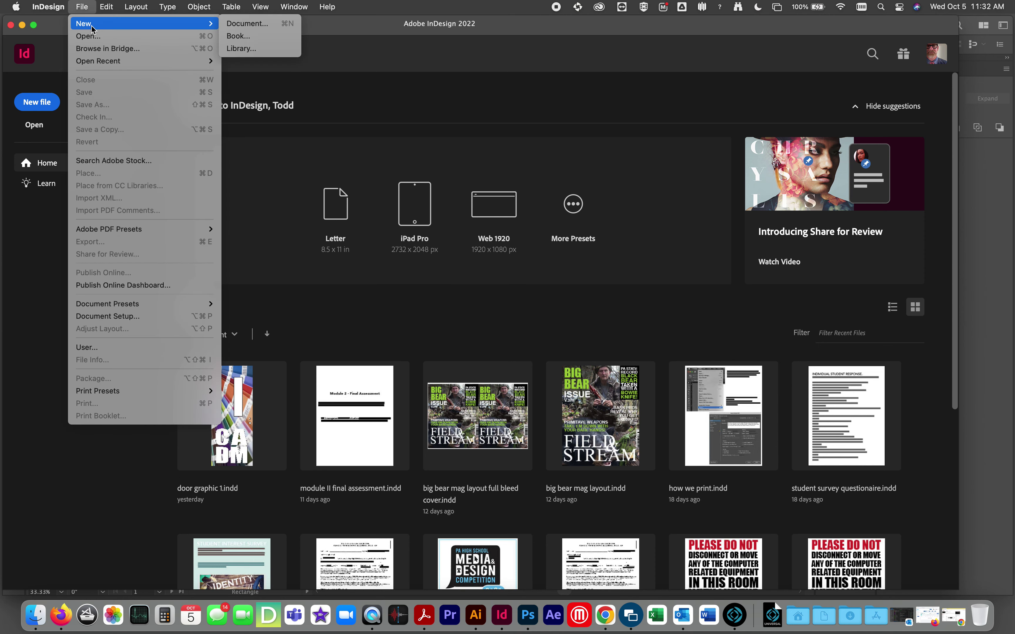
pyautogui.click(238, 25)
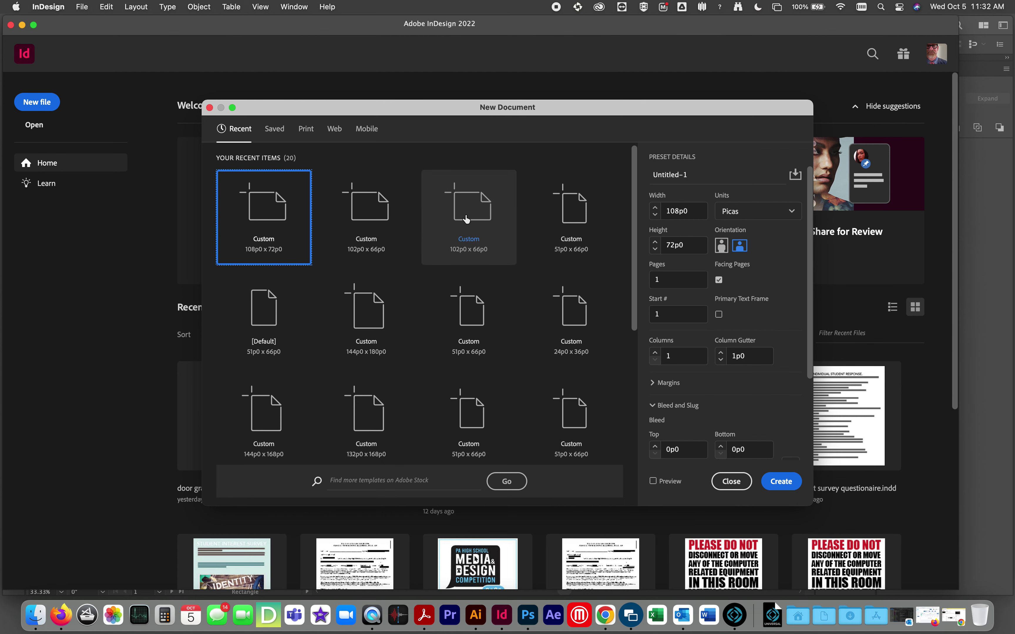
pyautogui.click(777, 216)
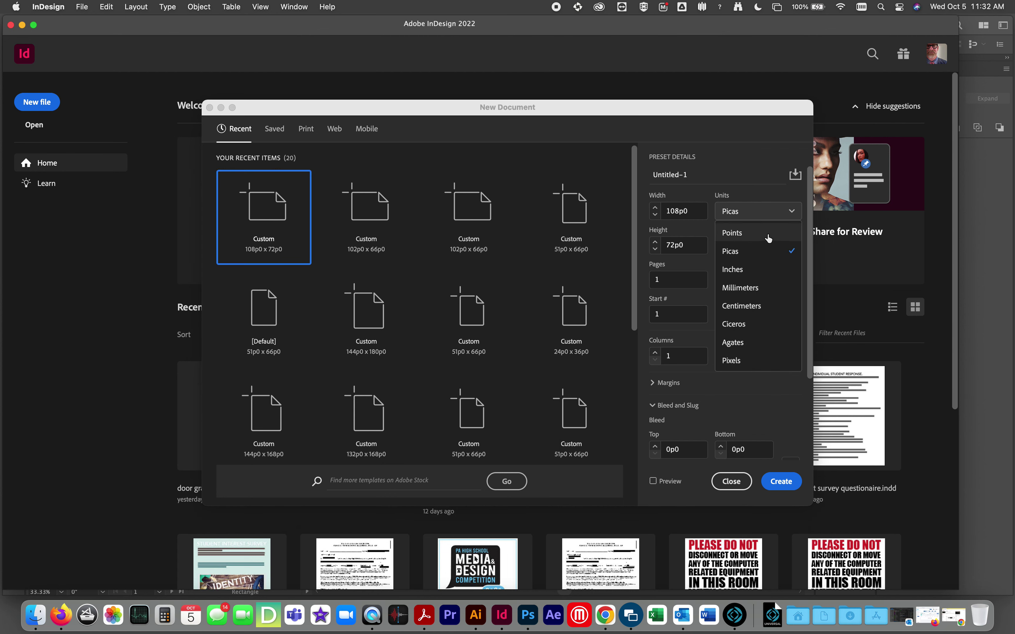
pyautogui.click(762, 270)
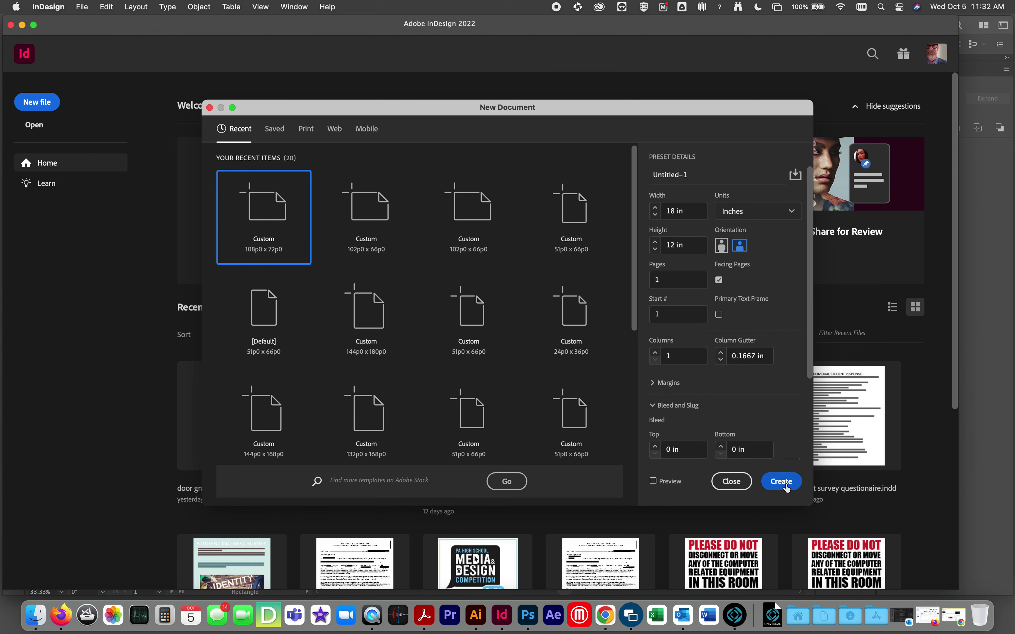
pyautogui.scroll(-5, 755, 403)
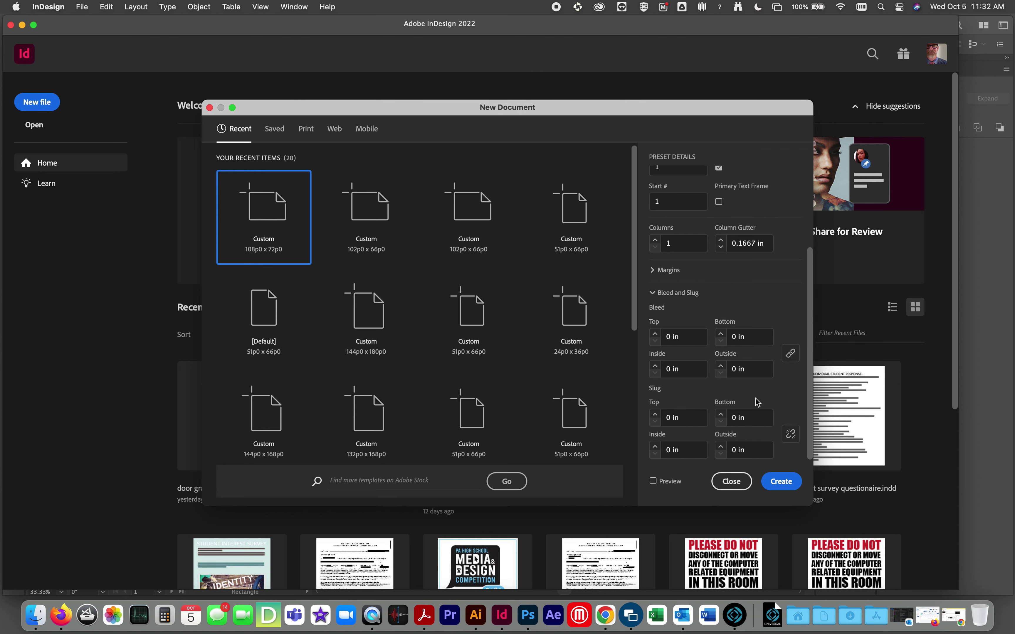
pyautogui.scroll(4, 757, 402)
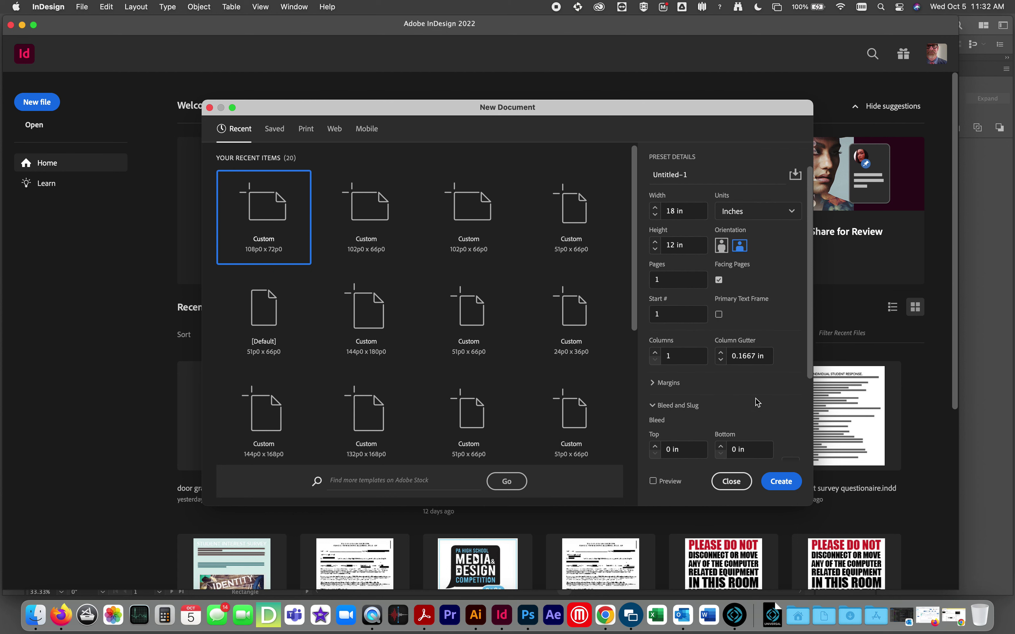
pyautogui.scroll(-1, 757, 403)
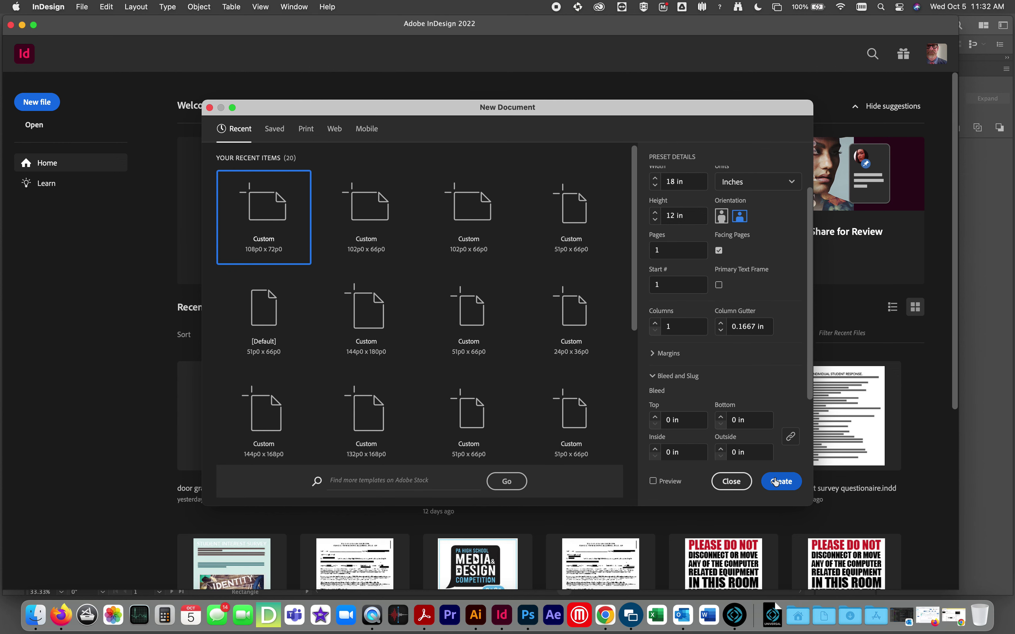
pyautogui.click(777, 483)
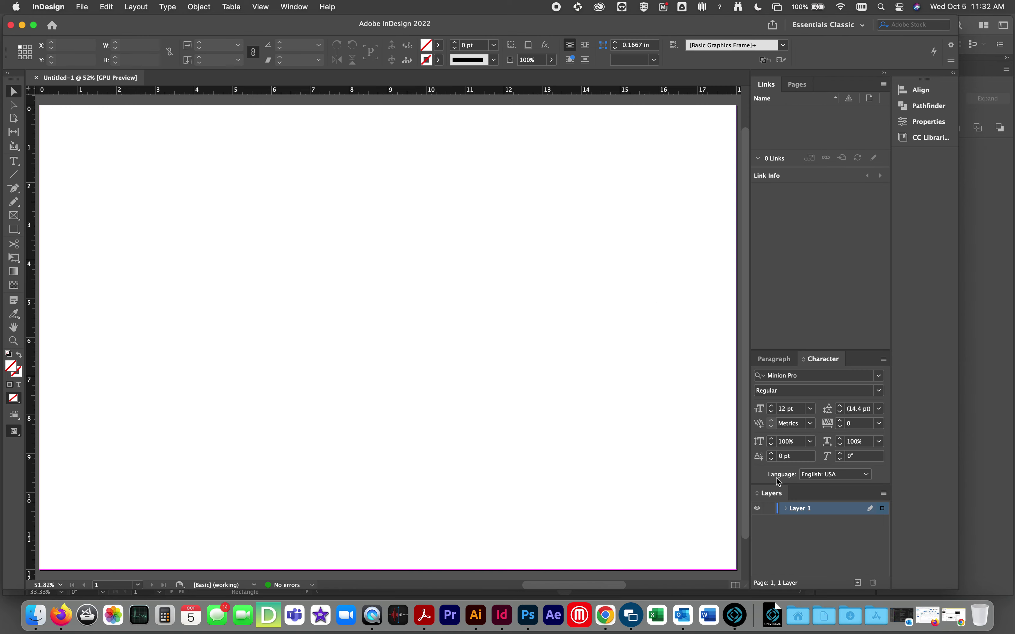
# Draw a rectangle frame covering the whole 18 x 12 in page
pyautogui.press('super+minus')
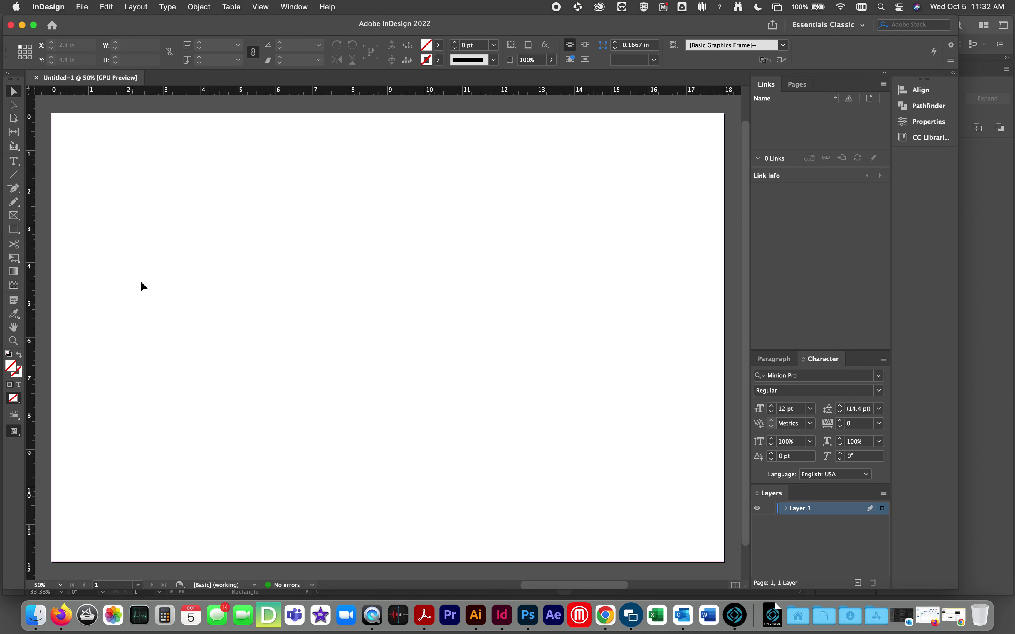
pyautogui.click(15, 231)
pyautogui.moveTo(52, 113); pyautogui.dragTo(724, 561)
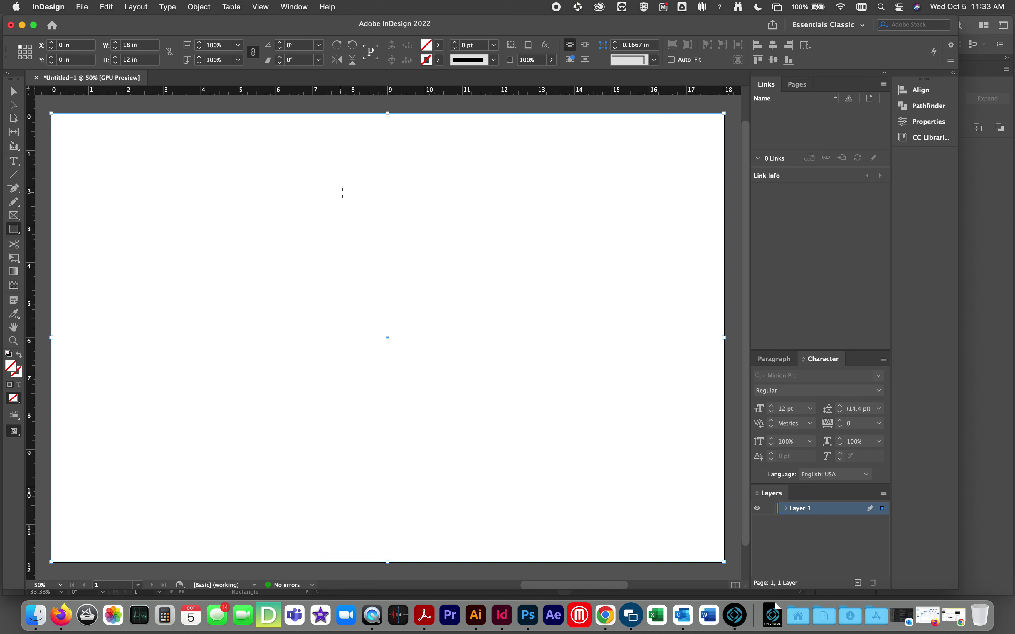
# Place test templet.pdf from the Desktop into the page-sized frame
pyautogui.click(83, 8)
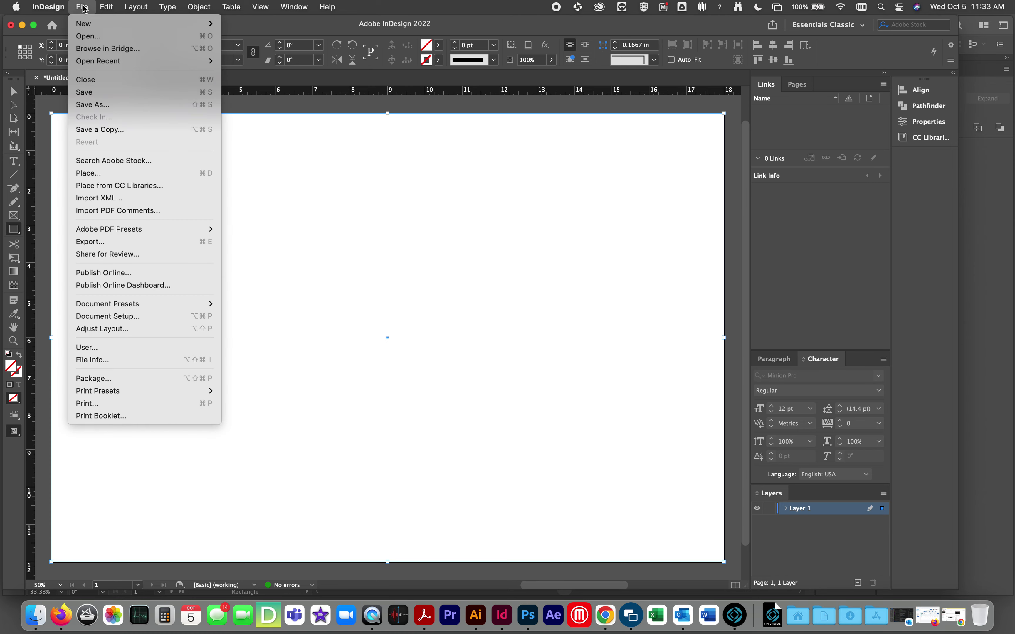
pyautogui.click(81, 174)
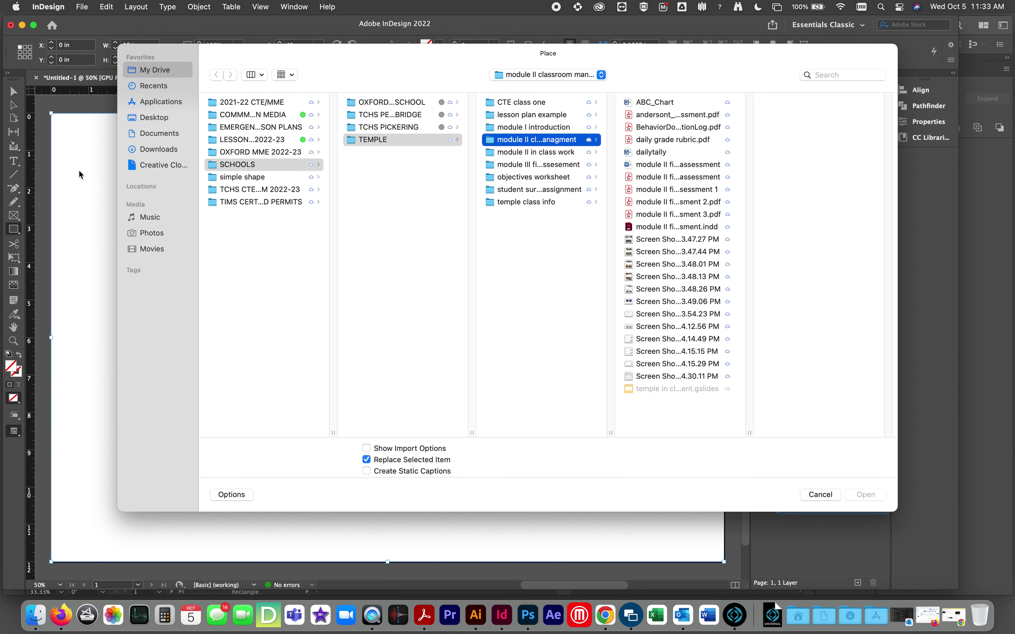
pyautogui.click(150, 123)
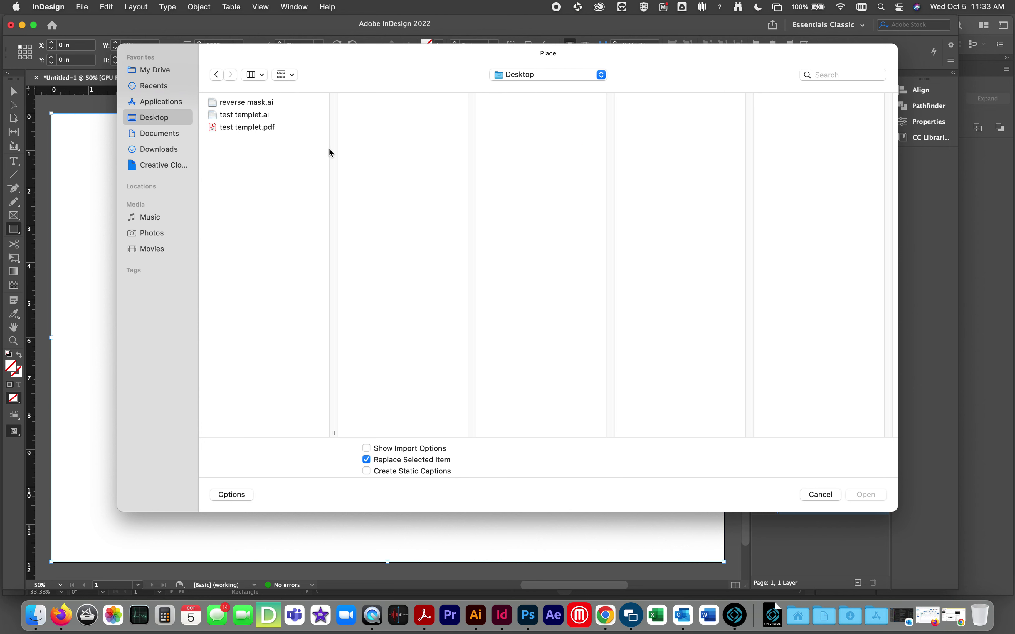
pyautogui.click(264, 133)
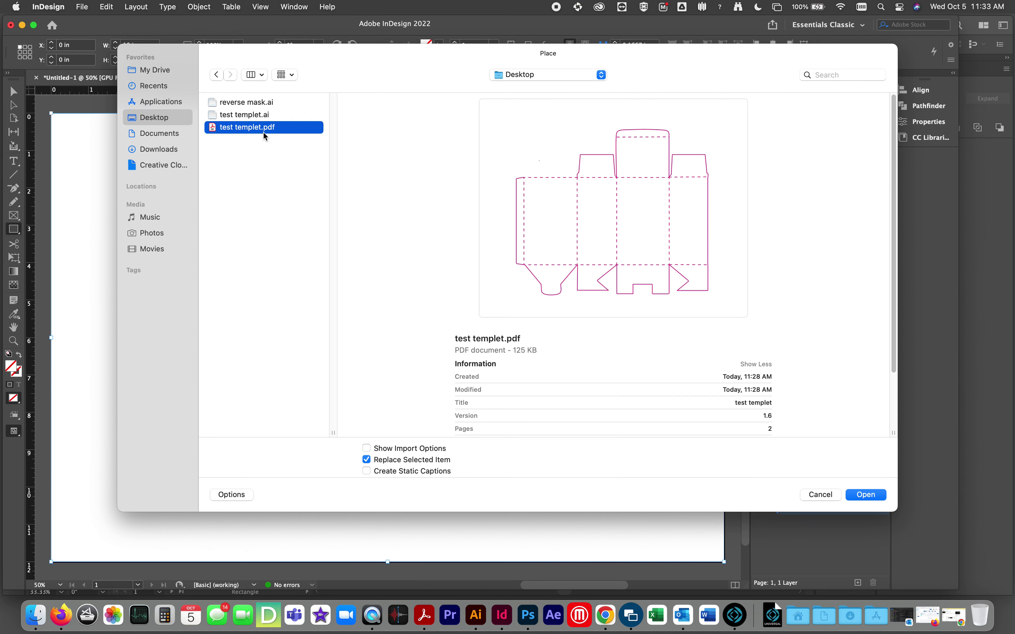
pyautogui.click(865, 496)
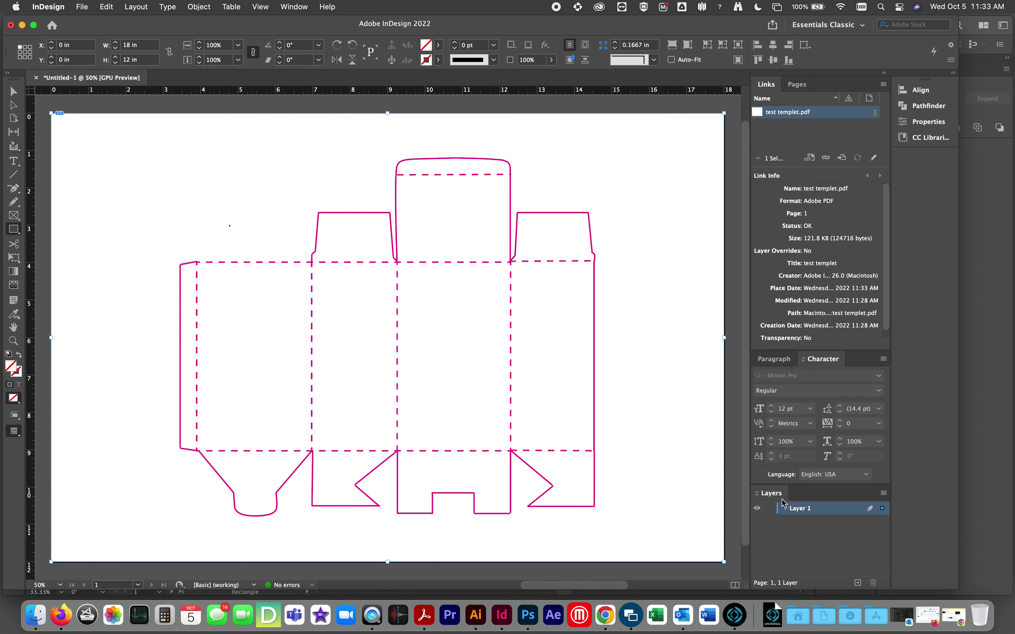
# Lock Layer 1, add a new Layer 2, and draw a page-sized 18 x 12 in frame on it
pyautogui.moveTo(784, 492); pyautogui.dragTo(650, 111)
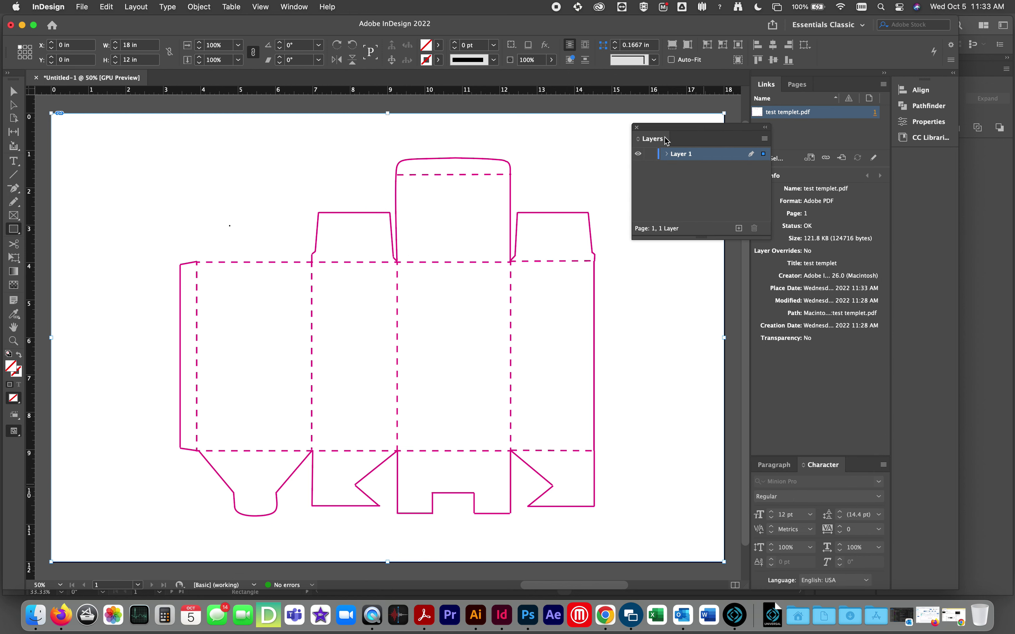
pyautogui.click(650, 155)
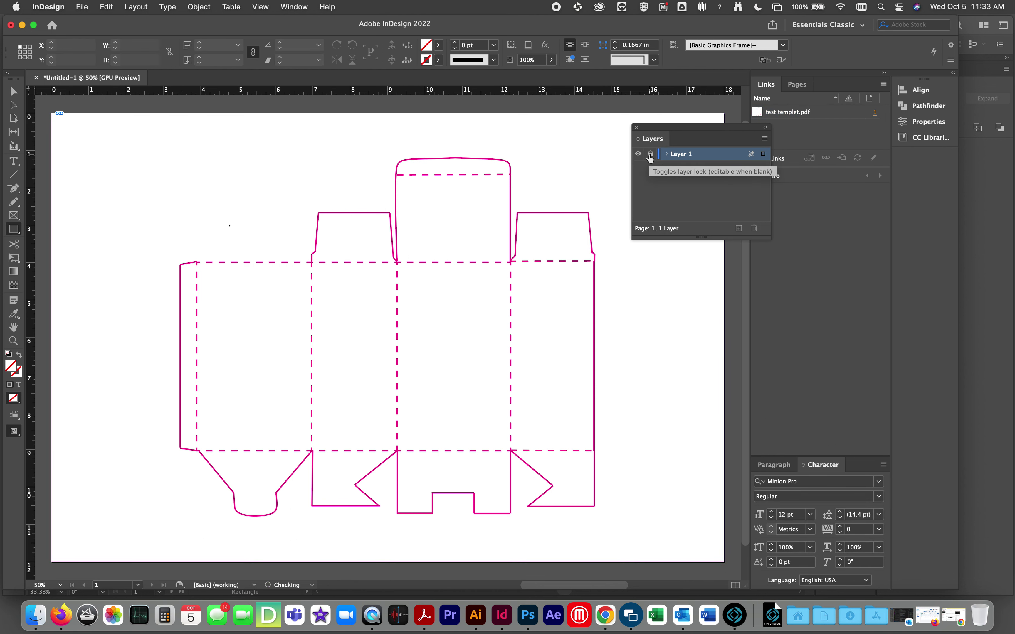
pyautogui.click(739, 228)
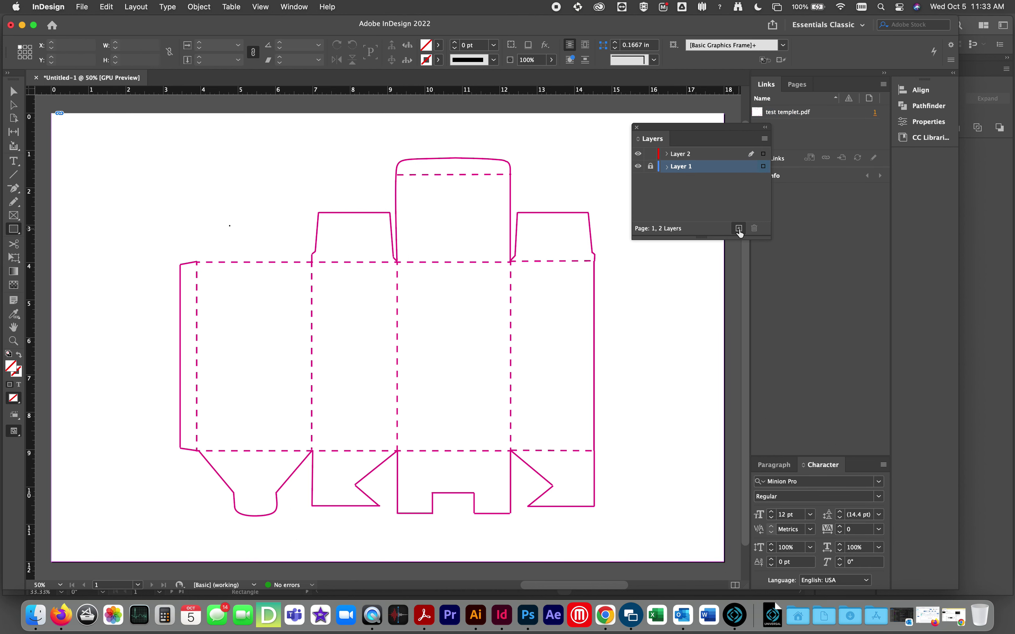
pyautogui.click(680, 158)
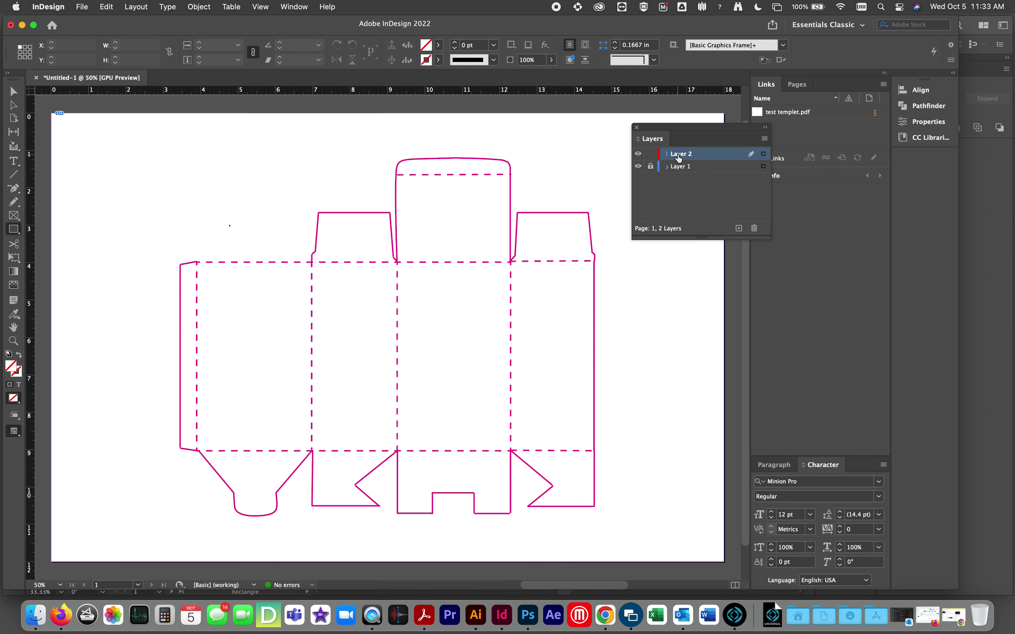
pyautogui.moveTo(676, 131); pyautogui.dragTo(774, 135)
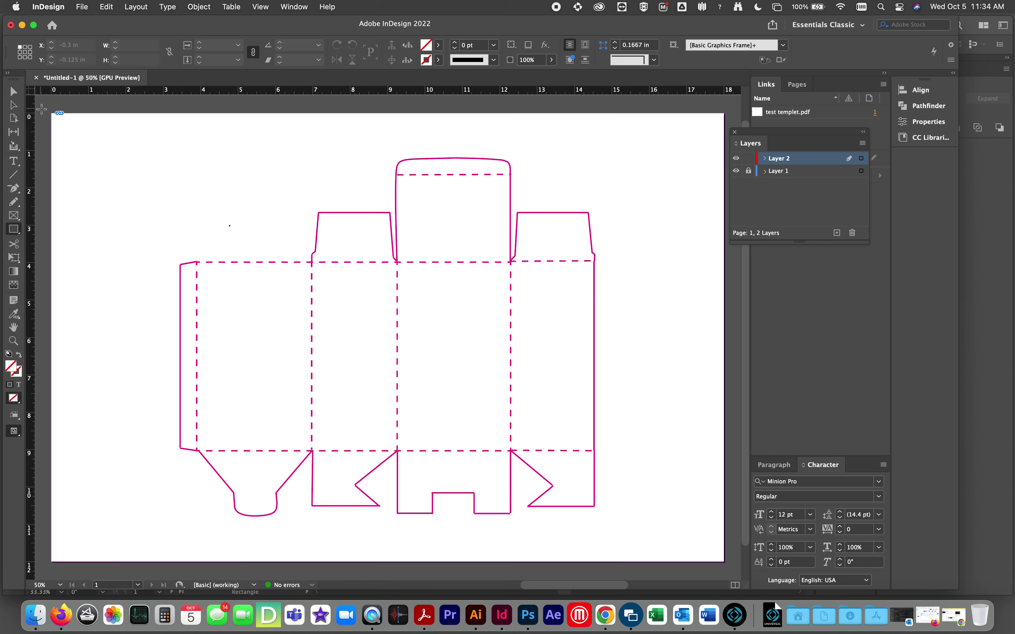
pyautogui.moveTo(51, 114); pyautogui.dragTo(724, 562)
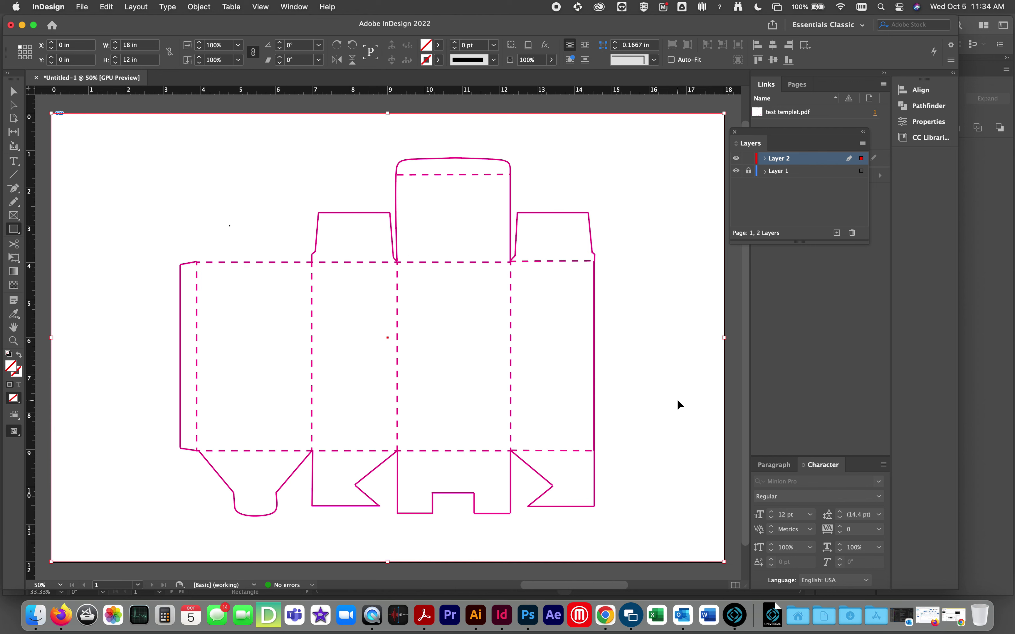
# Place reverse mask.ai from the Desktop into the frame with Cmd+D, then lock Layer 2
pyautogui.press('super+d')
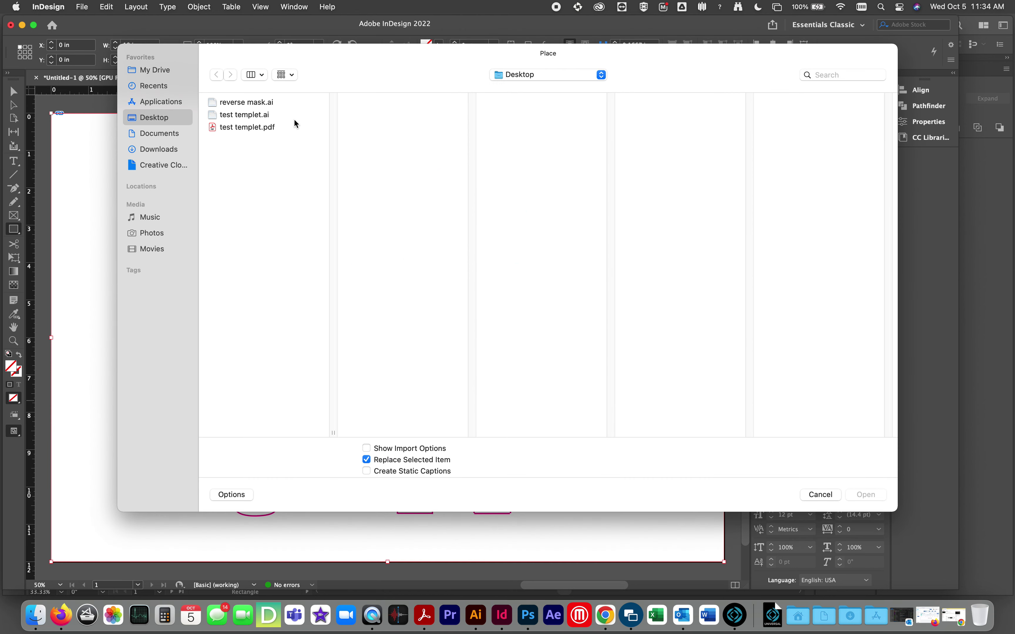
pyautogui.click(260, 103)
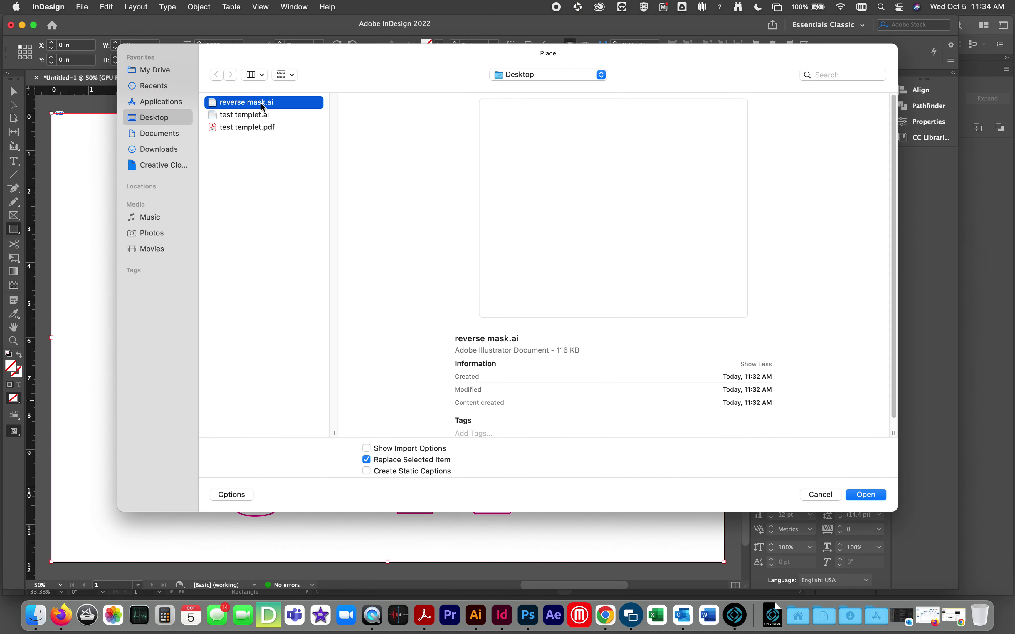
pyautogui.click(876, 499)
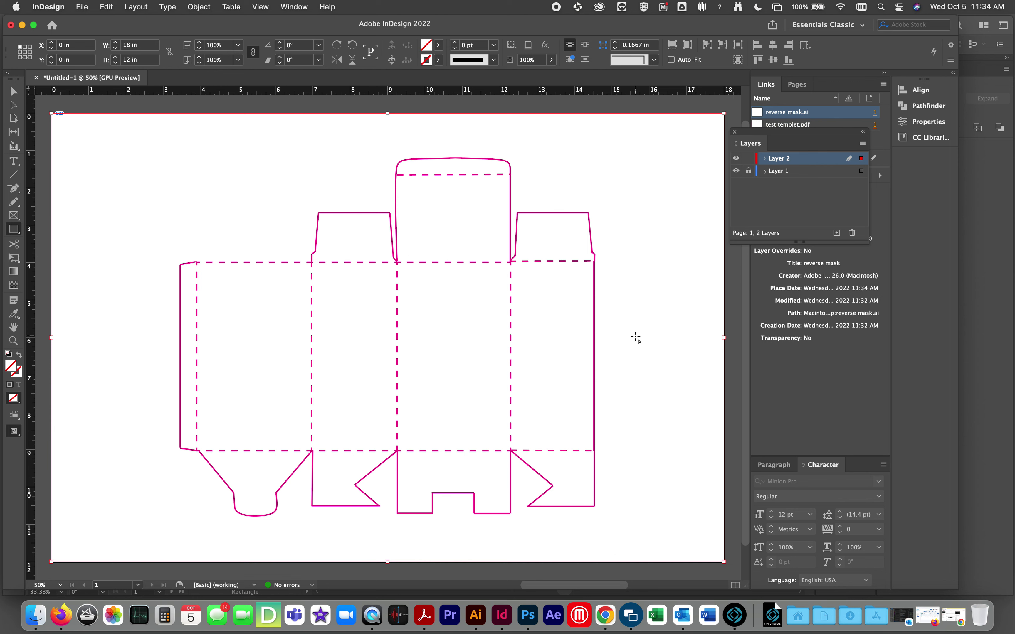
pyautogui.click(750, 163)
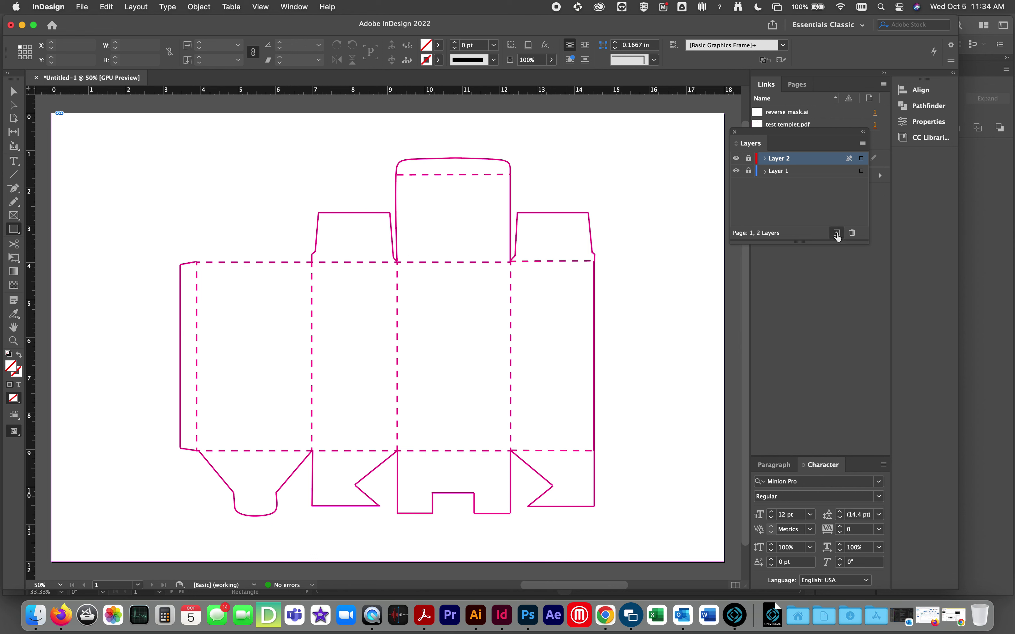
# Add a new Layer 3 above Layer 1 and make it the working layer
pyautogui.click(787, 173)
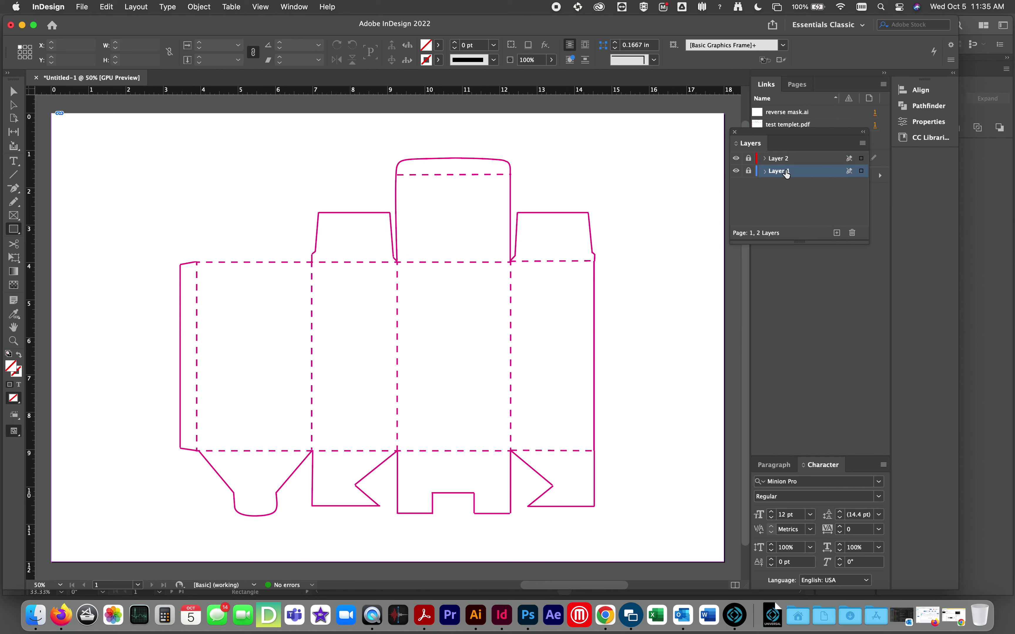
pyautogui.click(836, 234)
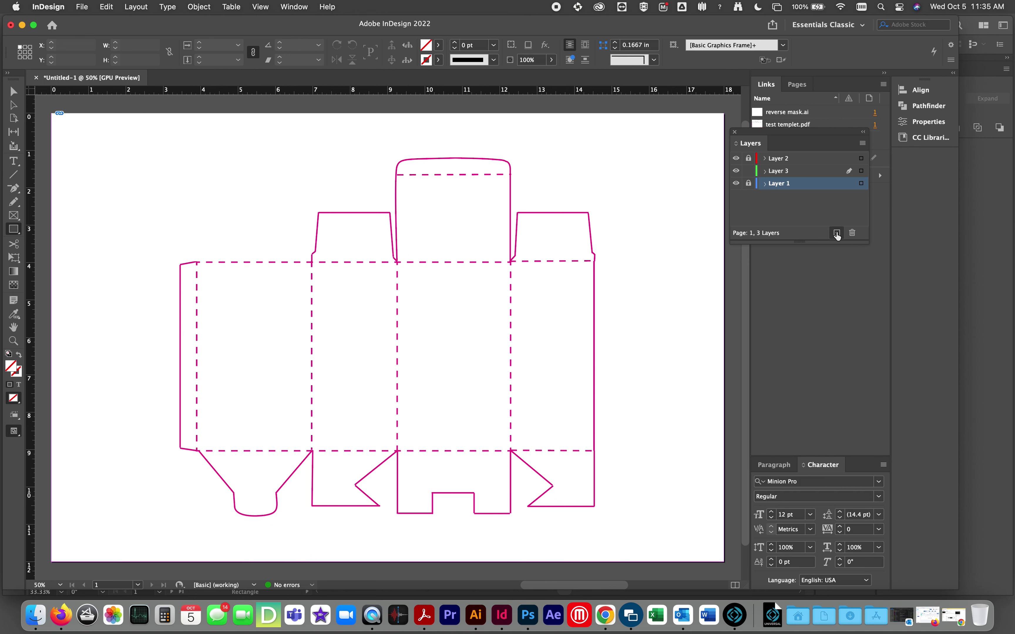
pyautogui.click(787, 172)
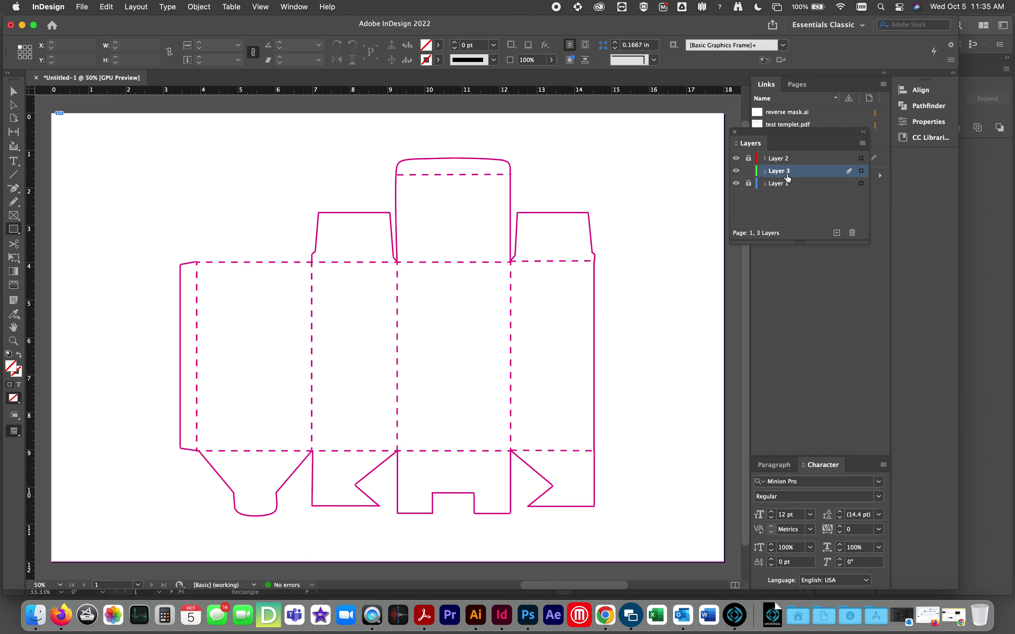
pyautogui.click(736, 171)
pyautogui.click(736, 171)
# Draw a page-sized frame on Layer 3 and fill it with C=100 M=0 Y=0 K=0 cyan
pyautogui.moveTo(51, 114); pyautogui.dragTo(724, 562)
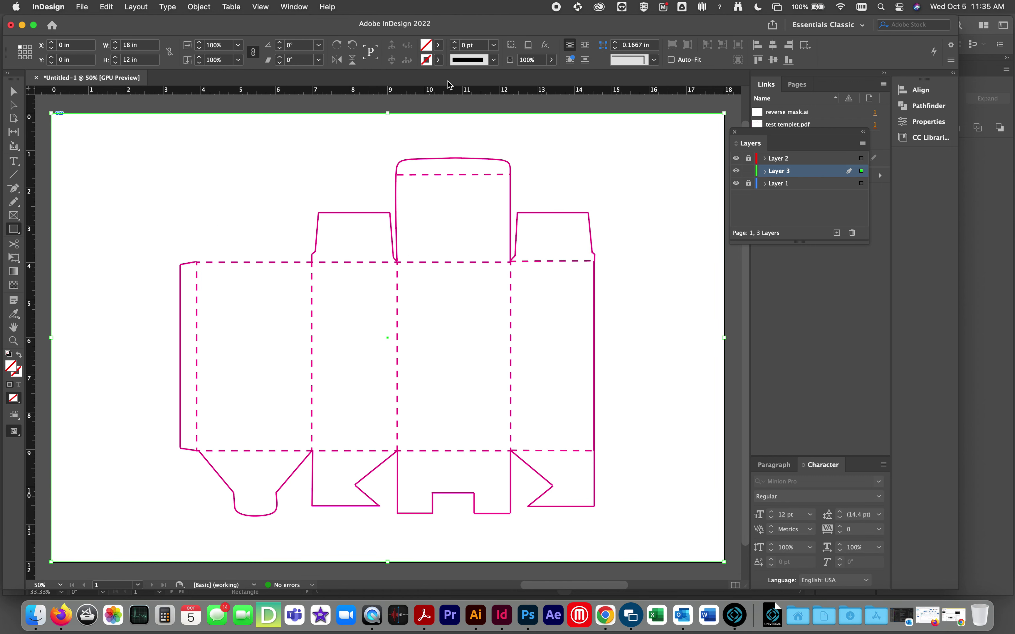
pyautogui.click(438, 46)
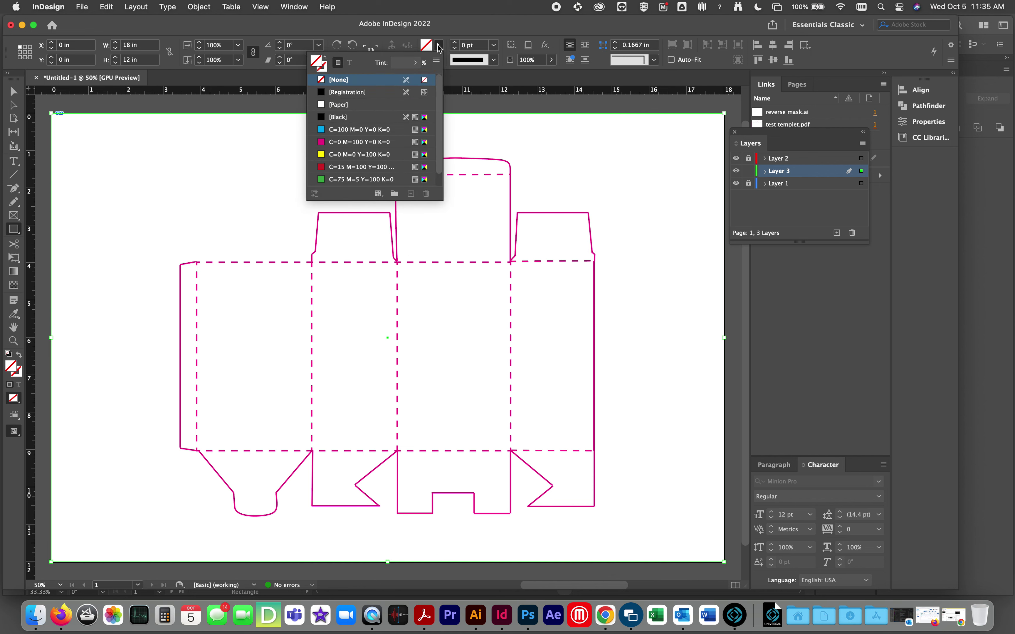
pyautogui.click(323, 133)
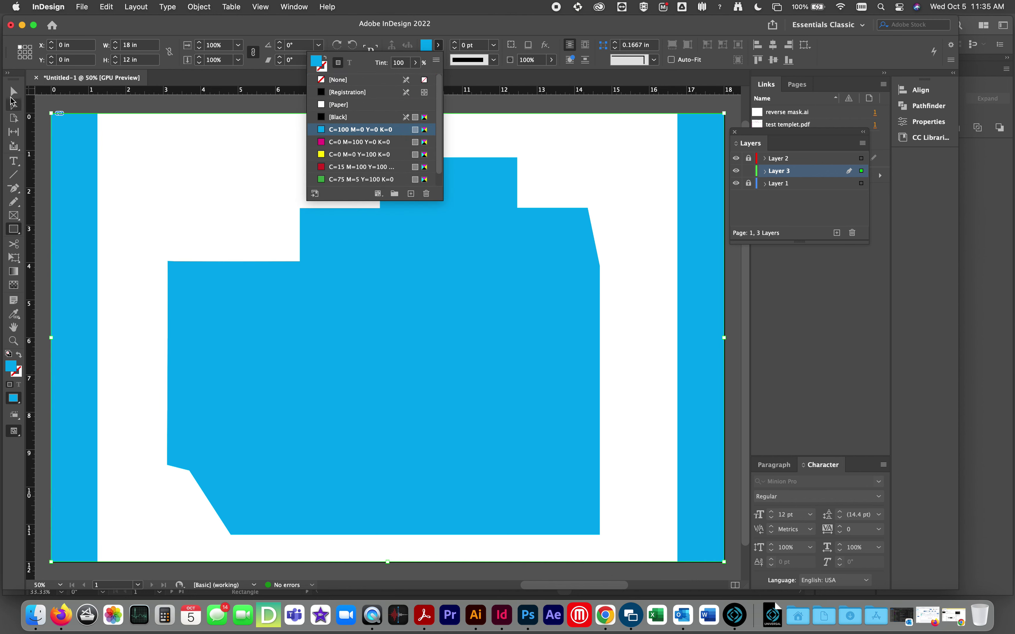
pyautogui.click(14, 91)
pyautogui.click(53, 104)
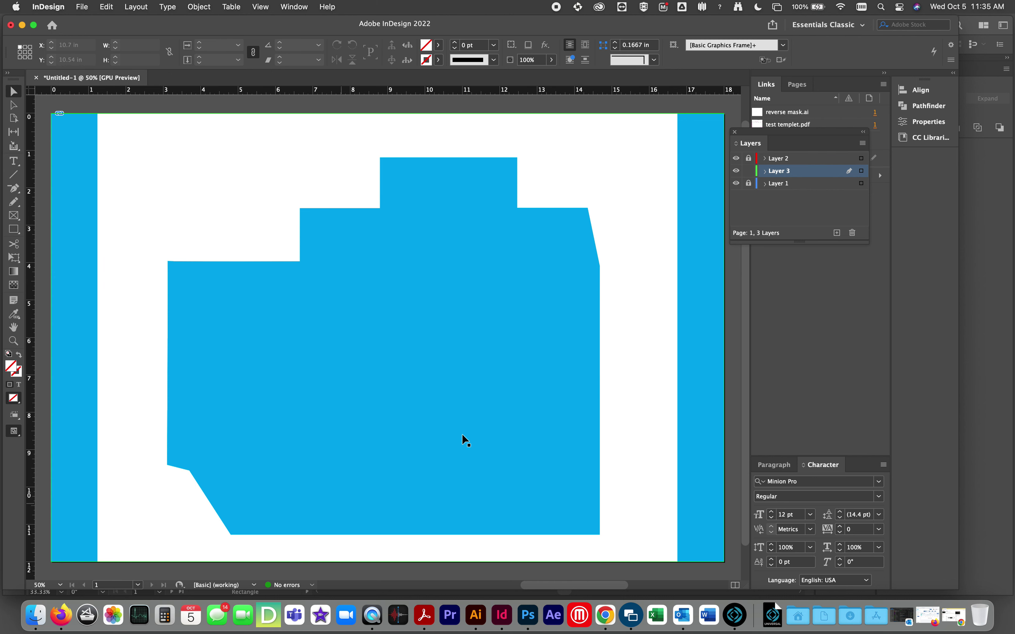
# Toggle the cyan test and reverse mask layers to compare stacking, leaving the cyan layer hidden
pyautogui.click(736, 171)
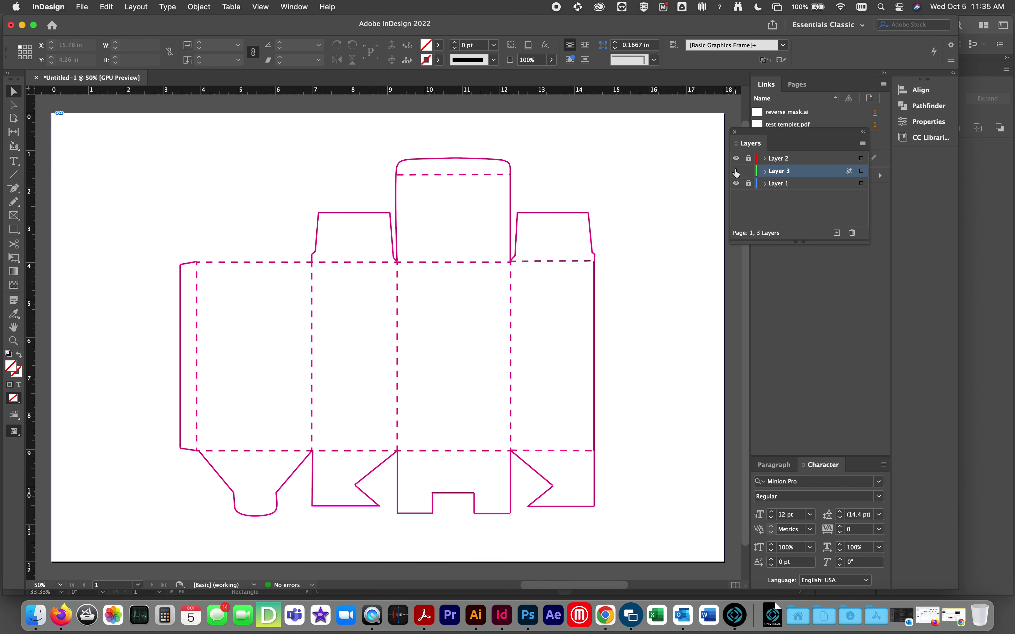
pyautogui.click(736, 172)
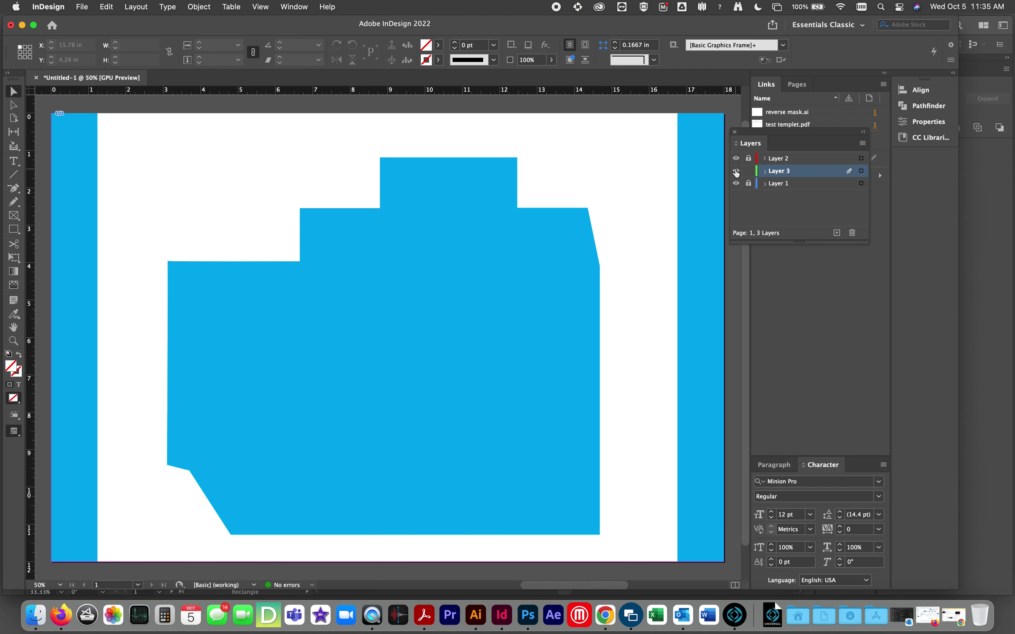
pyautogui.click(736, 158)
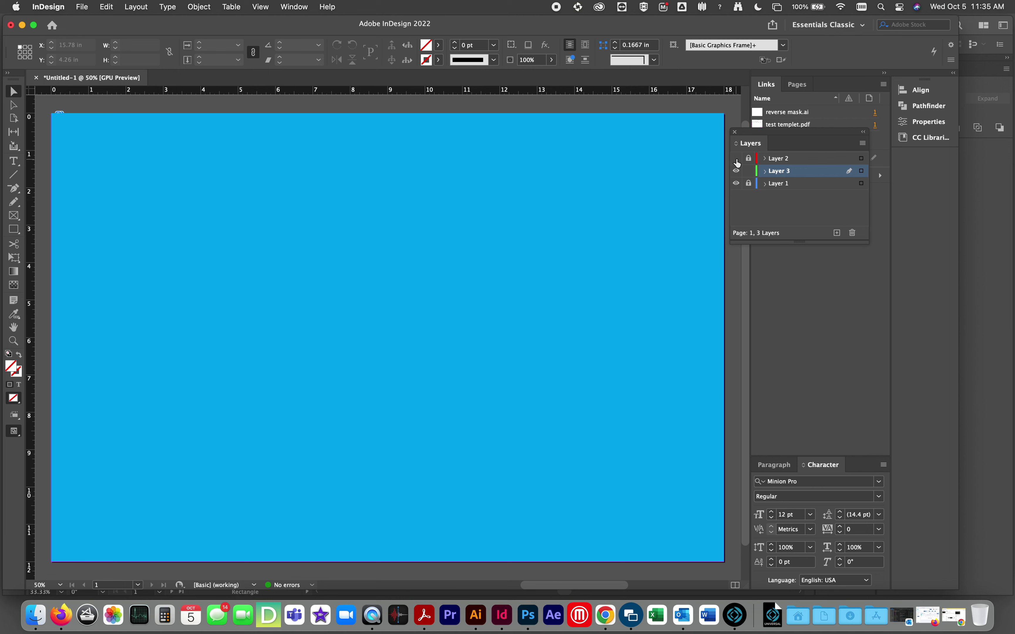
pyautogui.click(737, 159)
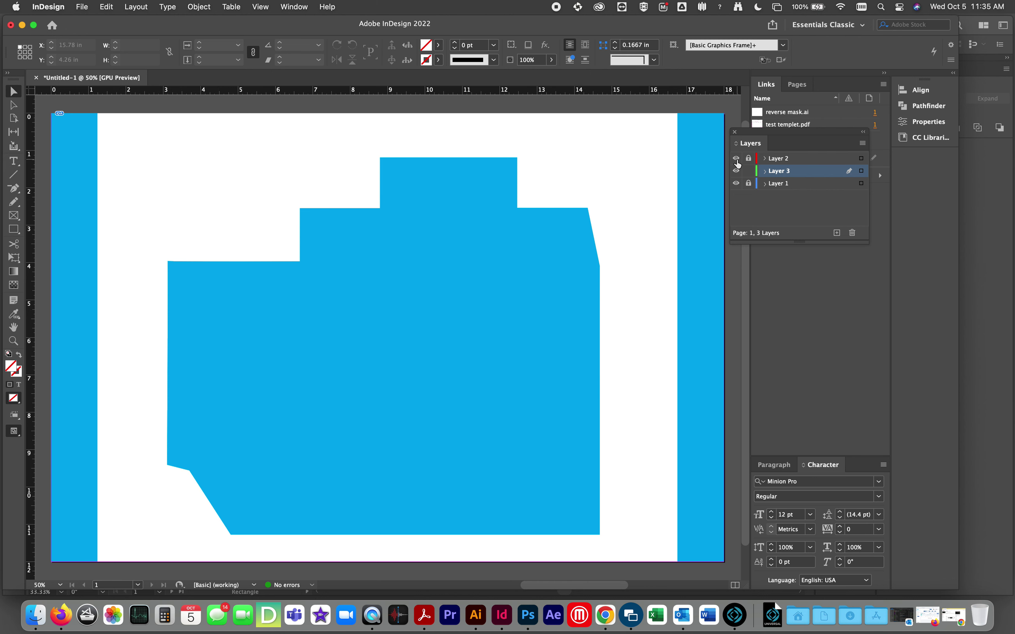
pyautogui.click(736, 171)
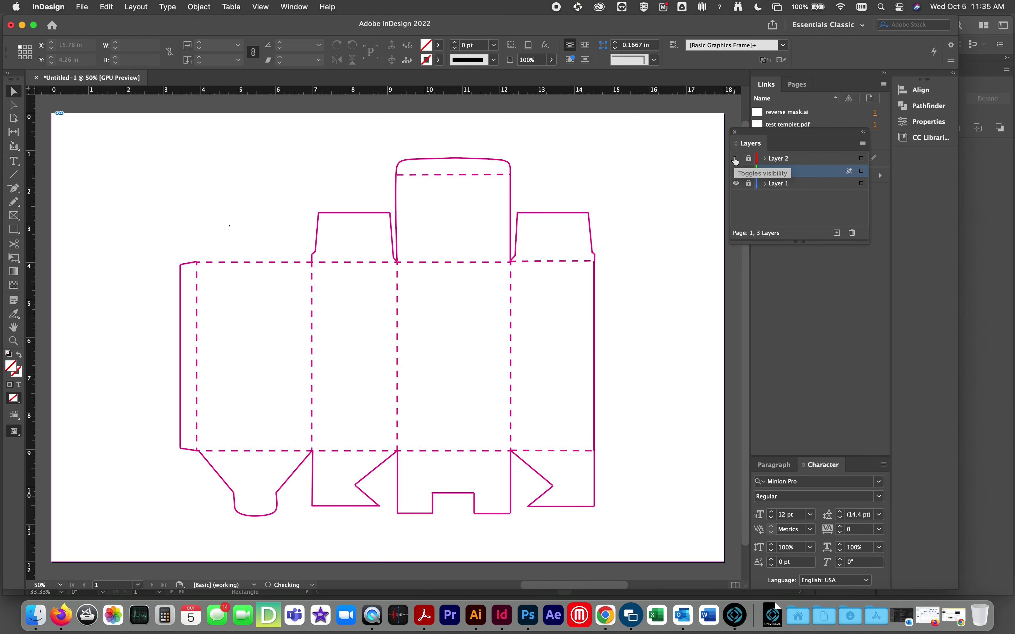